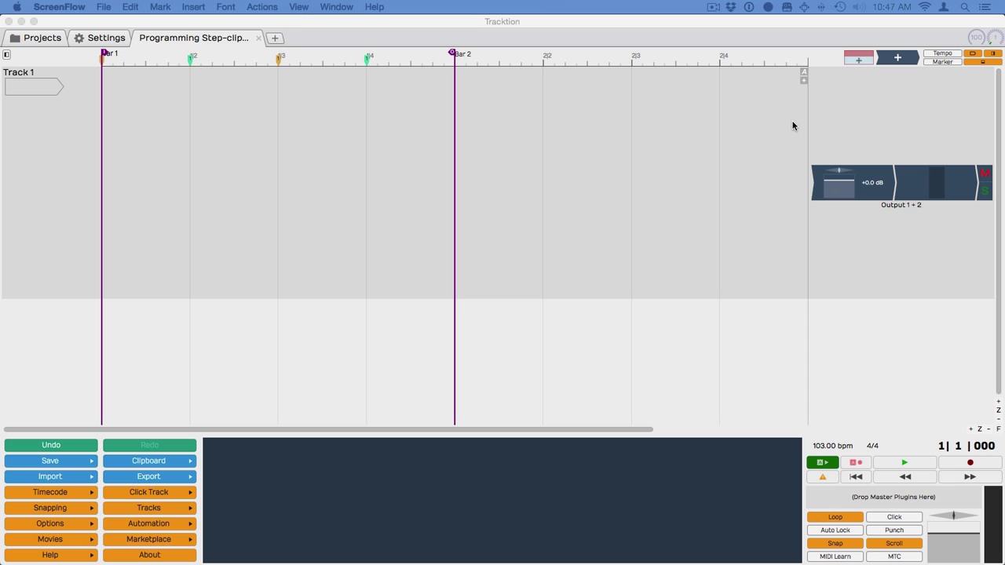
Mark a one-bar range on Track 1, from bar 1 to bar 2, for a new clip.
mouse_move(860, 62)
left_mouse_down()
mouse_move(839, 76)
mouse_move(298, 180)
mouse_move(241, 180)
mouse_move(275, 197)
mouse_move(654, 119)
mouse_move(872, 62)
mouse_move(856, 56)
mouse_move(482, 179)
mouse_move(94, 197)
left_mouse_up()
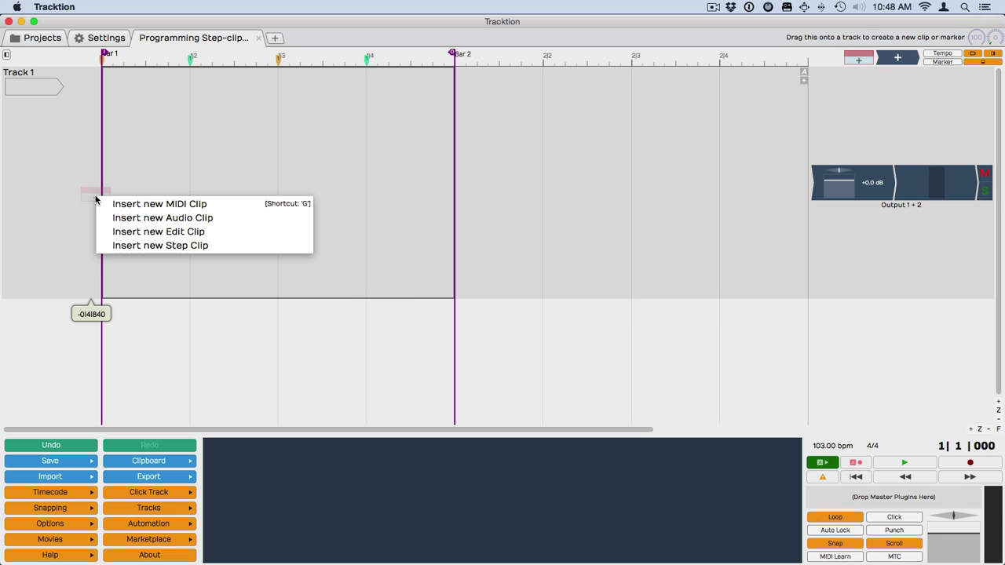
Insert a one-bar 'New Step Clip' on Track 1 with drum channels Bass Drum 1 to Ride Cymbal 1.
left_click(142, 247)
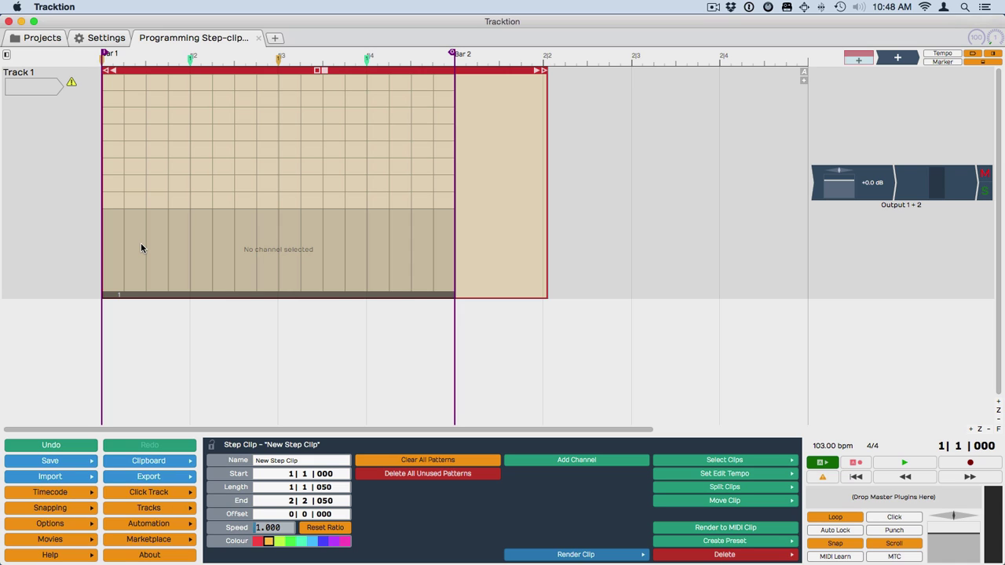
mouse_move(143, 244)
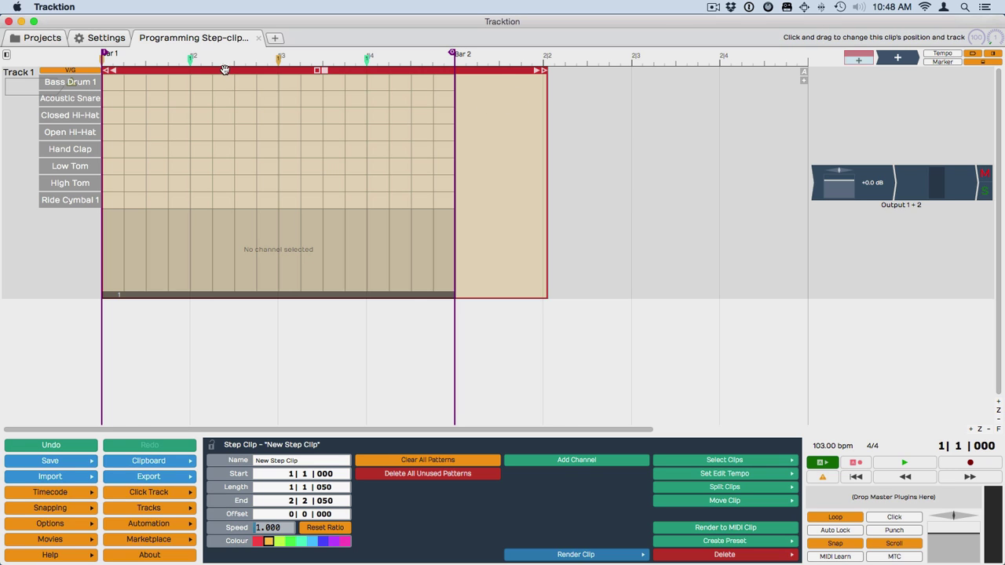
Add Bass Drum 1 hits on steps 1 and 3, soften the first, and fill all 16 Closed Hi-Hat steps.
left_click(120, 86)
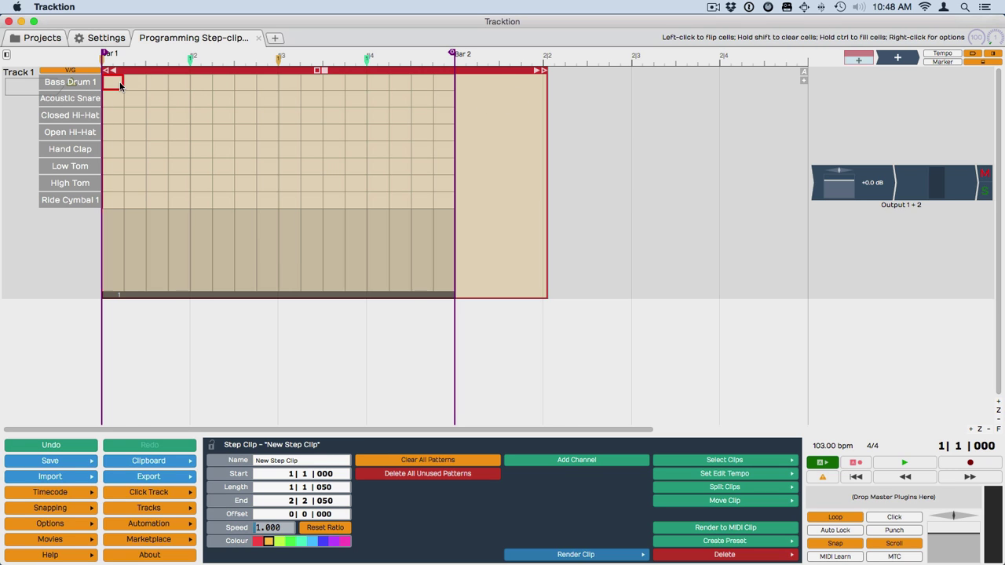
left_click(150, 87)
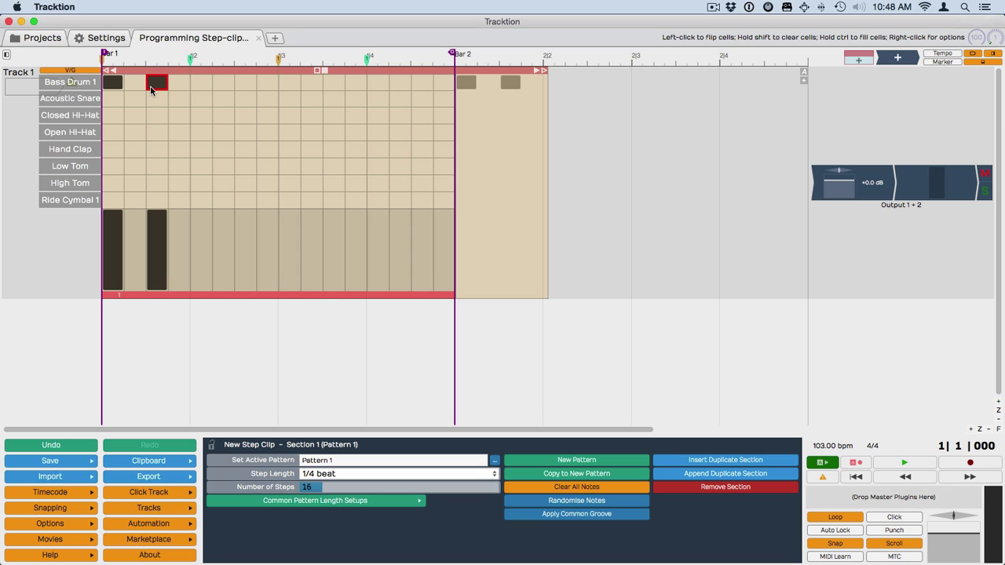
left_click(81, 74)
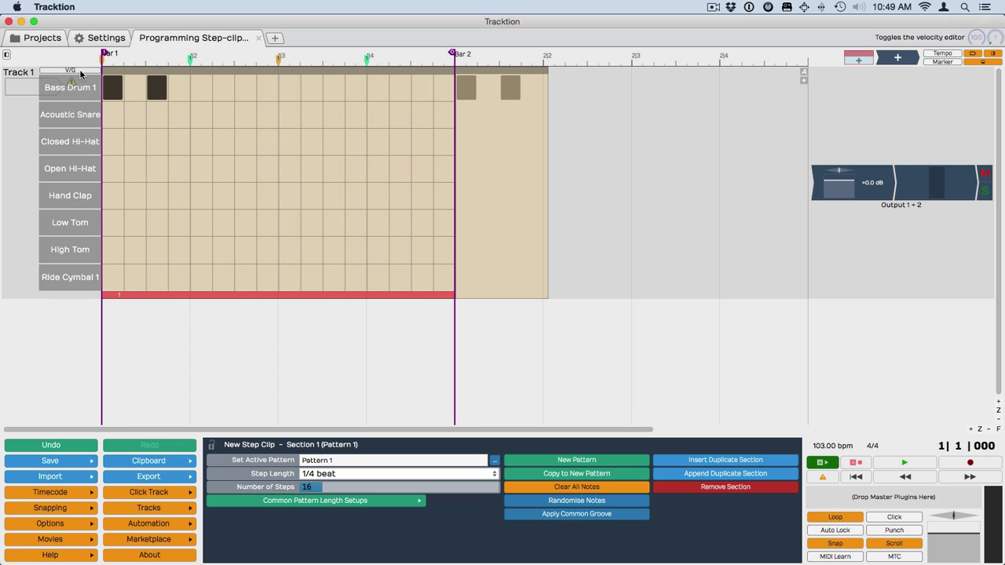
left_click(78, 71)
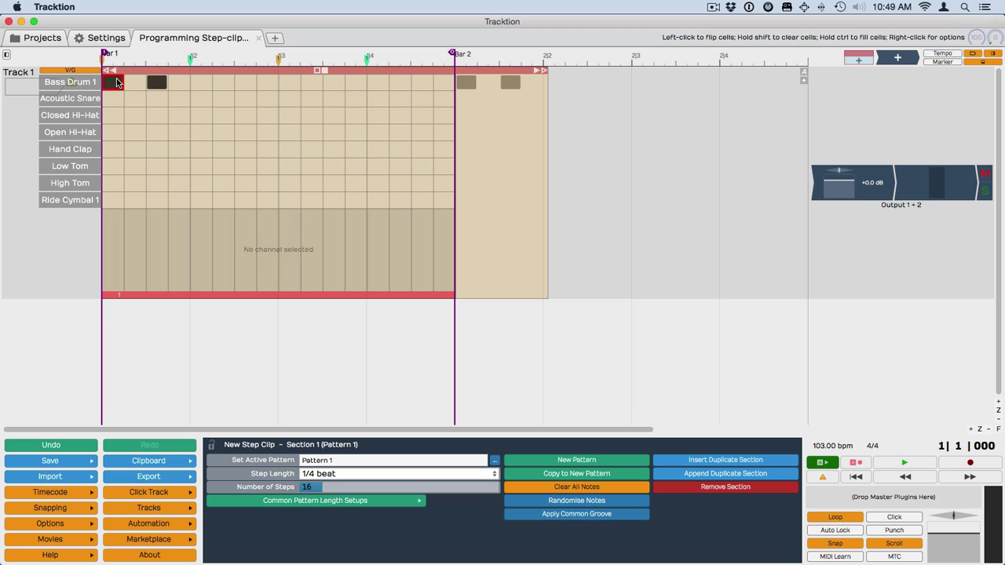
mouse_move(118, 81)
mouse_move(115, 210)
left_mouse_down()
mouse_move(115, 226)
mouse_move(115, 213)
mouse_move(115, 224)
mouse_move(159, 231)
mouse_move(158, 217)
mouse_move(120, 220)
left_mouse_up()
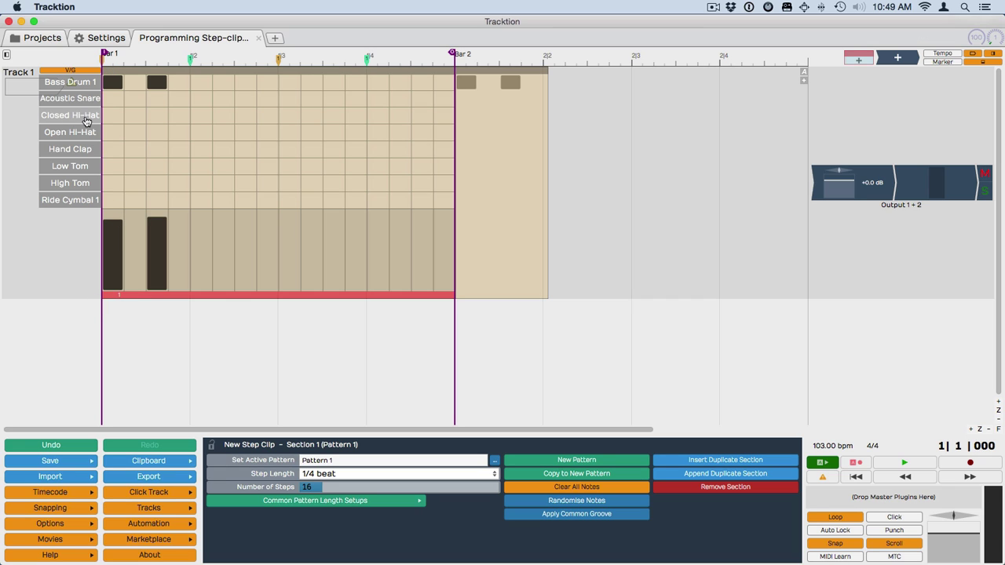
mouse_move(117, 117)
left_mouse_down()
mouse_move(441, 117)
mouse_move(309, 116)
mouse_move(355, 132)
mouse_move(283, 132)
left_mouse_up()
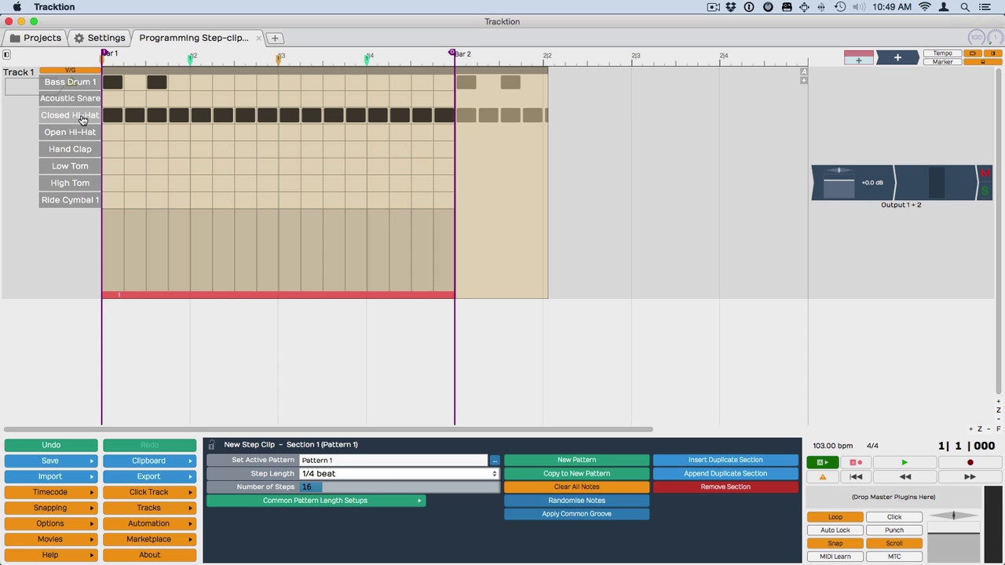
Draw uneven Closed Hi-Hat velocities that rise toward 101 by the bar's end.
left_click(86, 117)
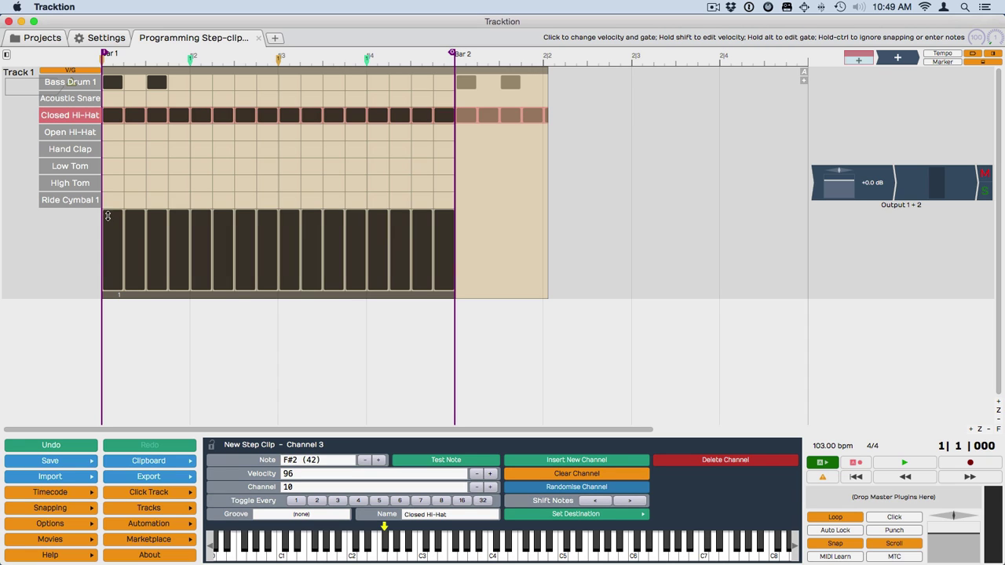
mouse_move(108, 225)
left_mouse_down()
mouse_move(189, 243)
mouse_move(314, 225)
mouse_move(433, 227)
left_mouse_up()
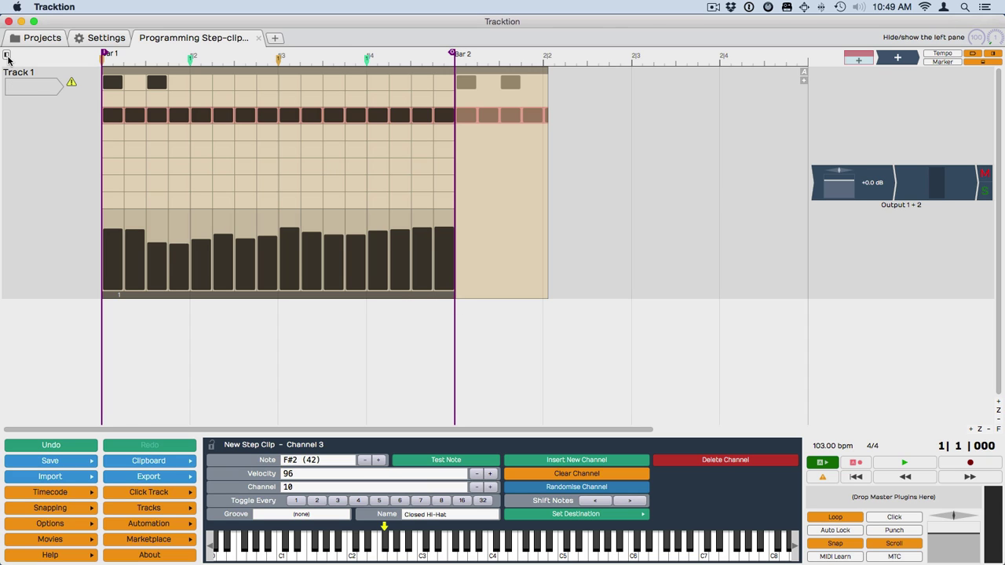
Search the browser's plugins for 'md' and select MDrummer.
left_click(6, 56)
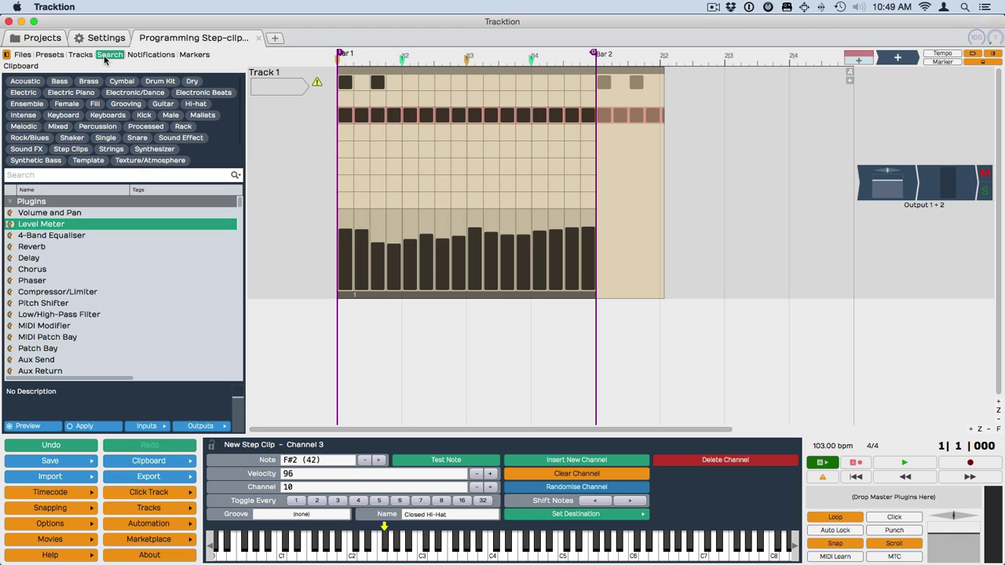
left_click(235, 176)
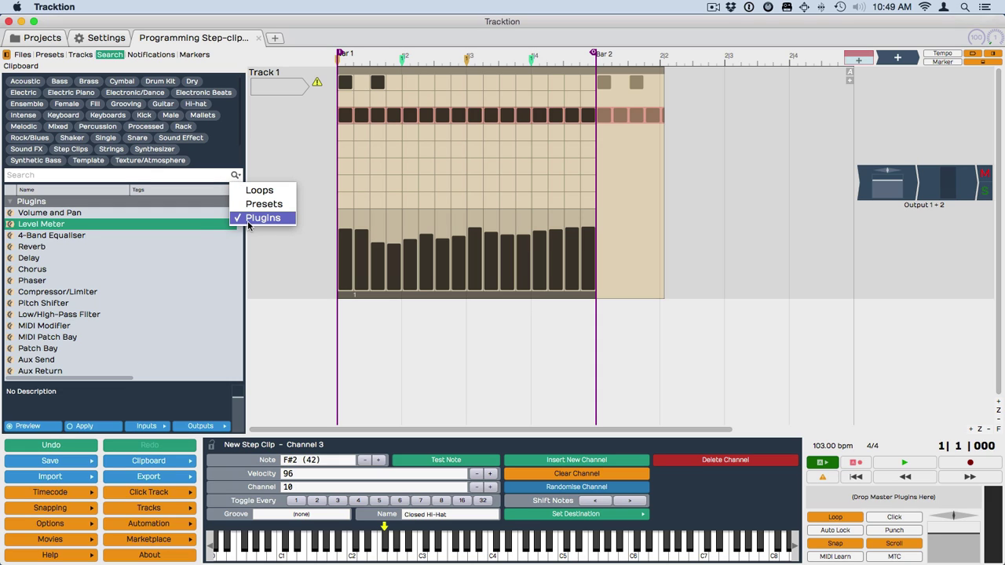
left_click(80, 175)
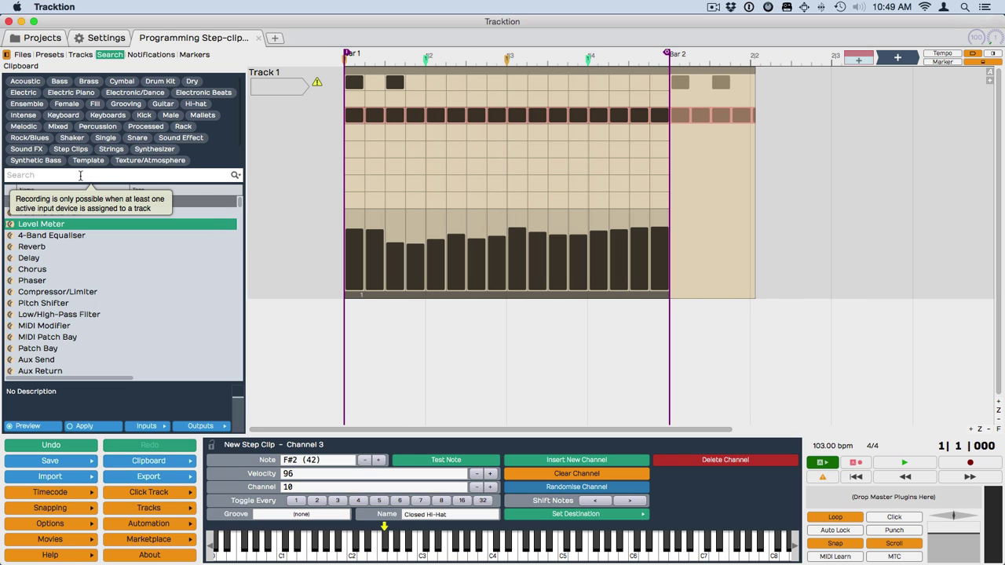
type("md")
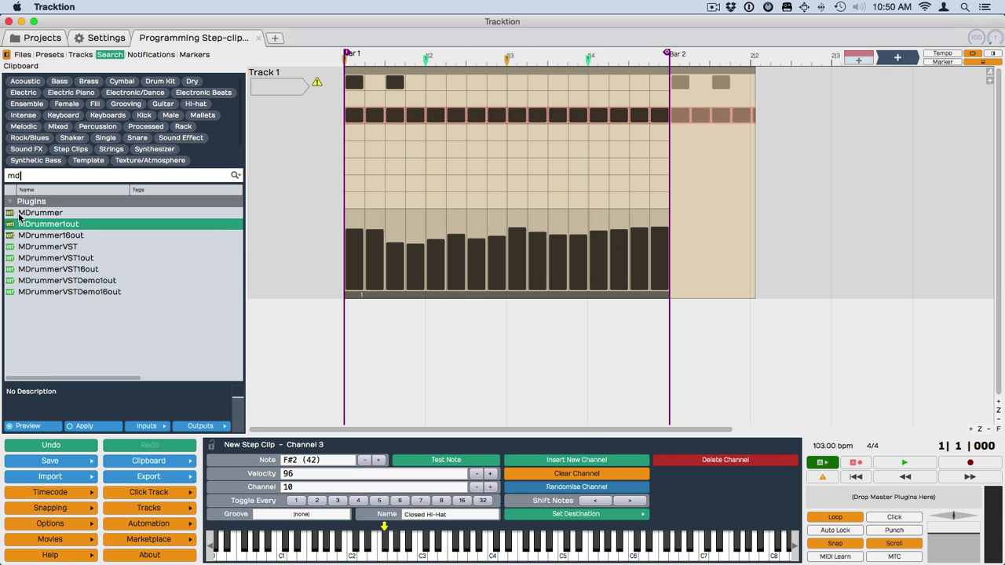
left_click(11, 217)
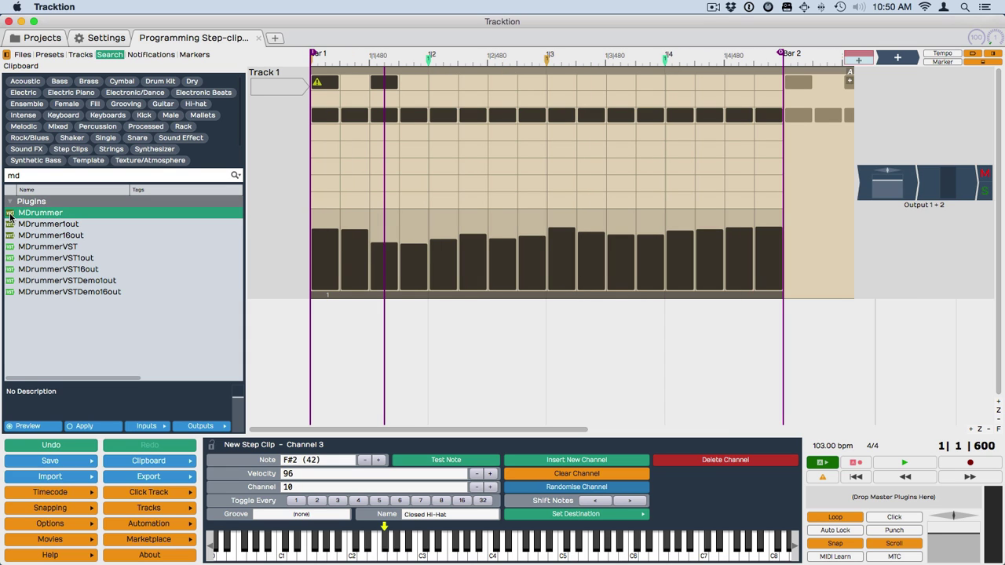
Load MDrummer onto Track 1's plugin chain and audition its Snare Drum 1 and Bass Drum 1 pads.
left_click_drag(10, 216, 848, 197)
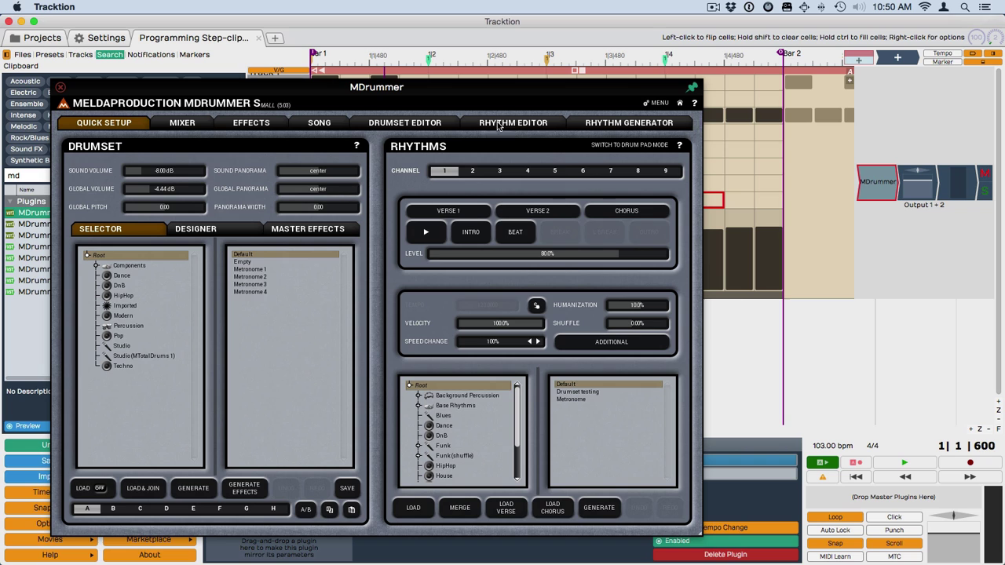
left_click(612, 148)
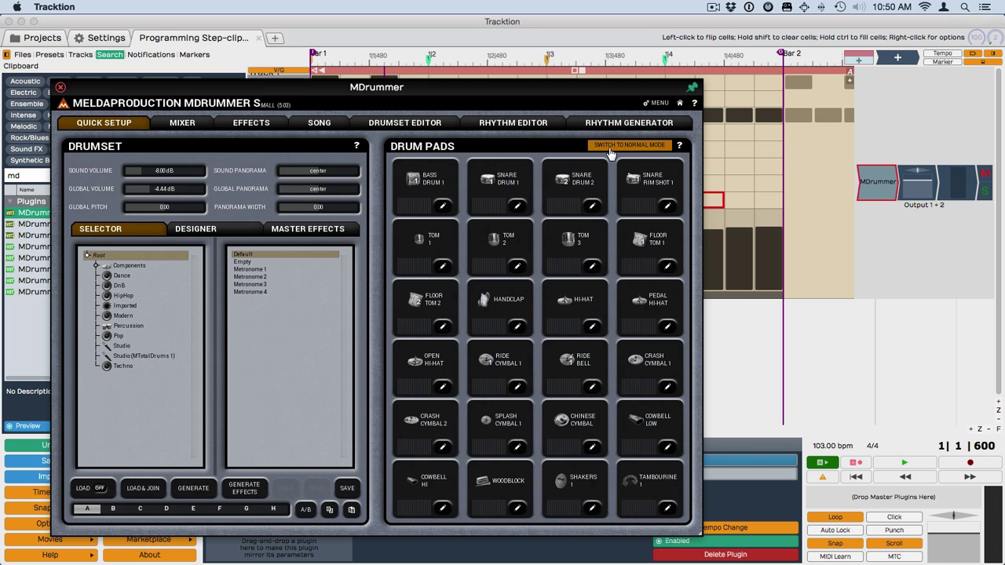
left_click(505, 190)
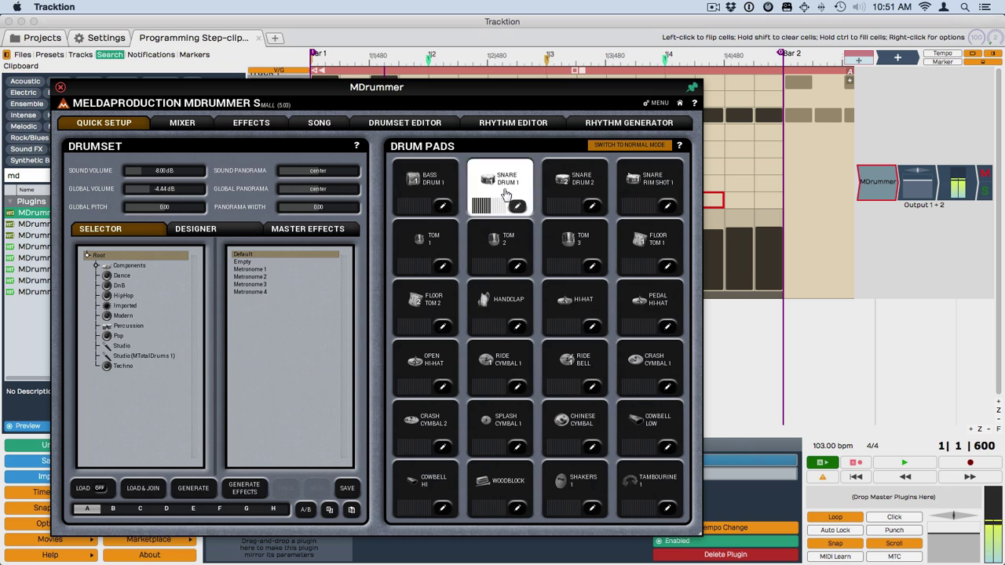
left_click(441, 182)
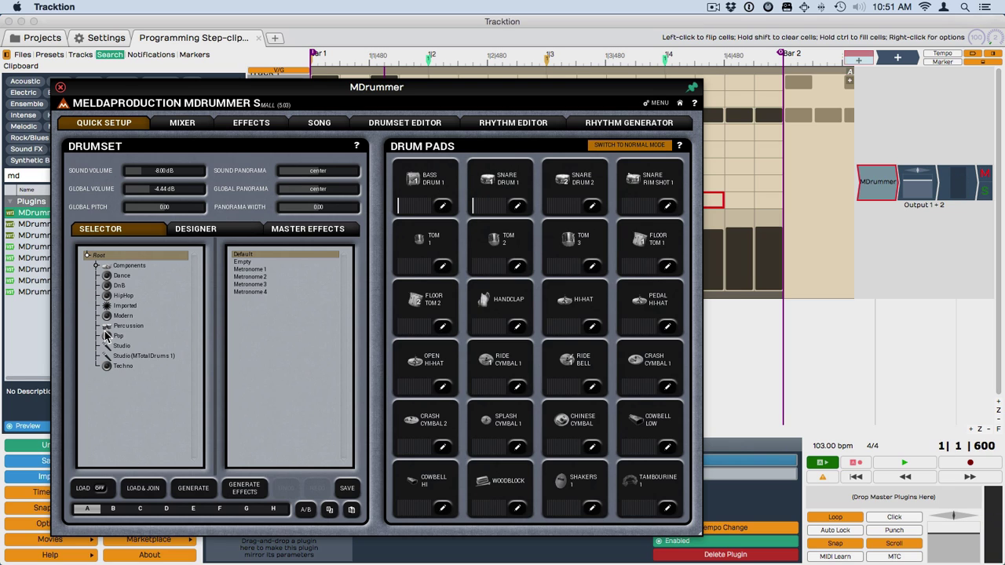
left_click(61, 87)
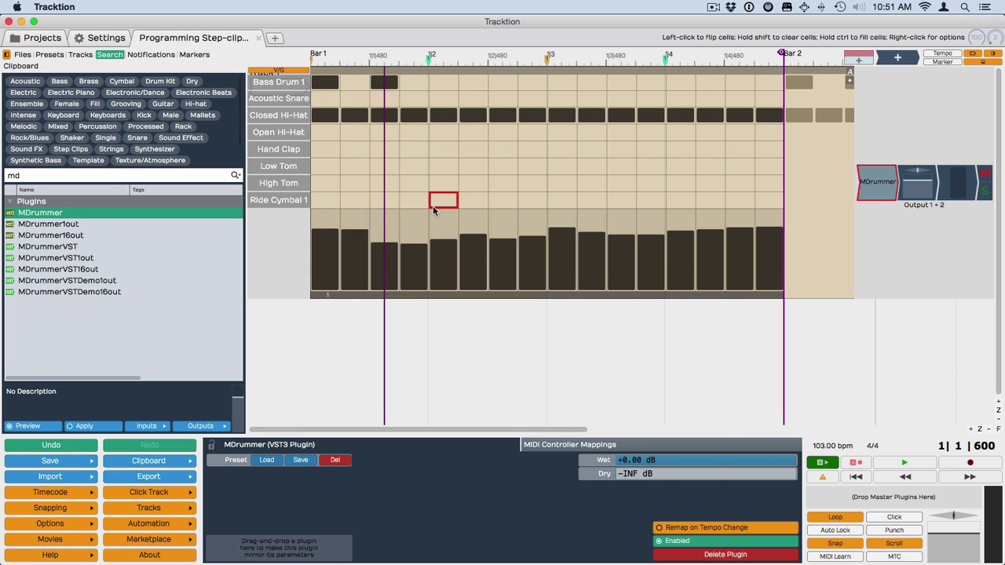
Play back the beat, then add a Bass Drum 1 kick on step 9.
key("space")
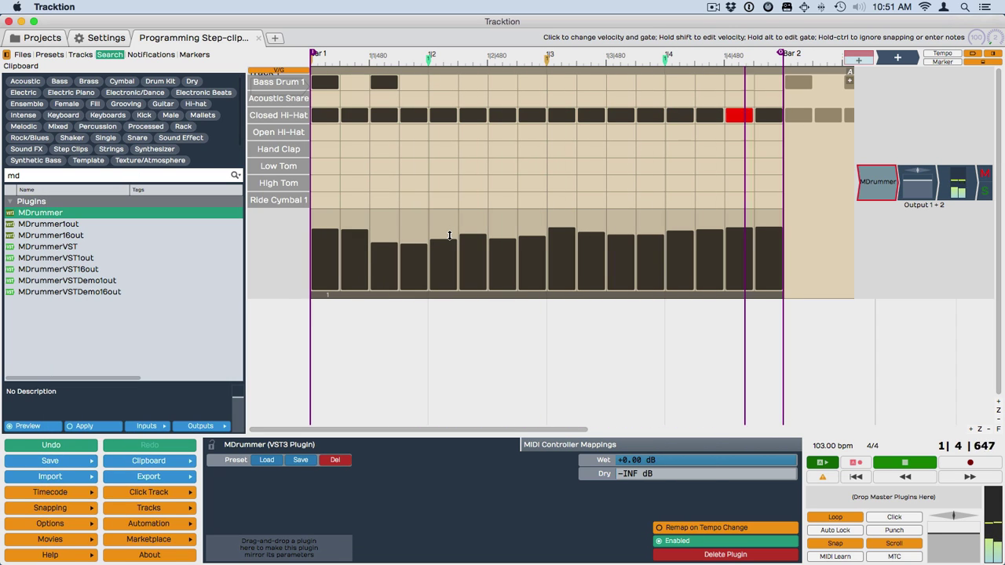
key("space")
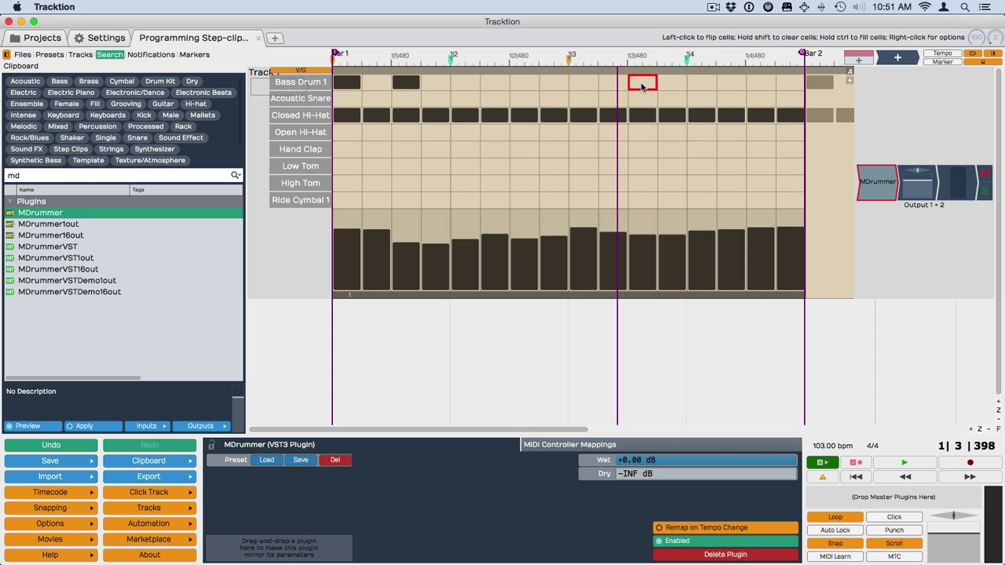
left_click(655, 84)
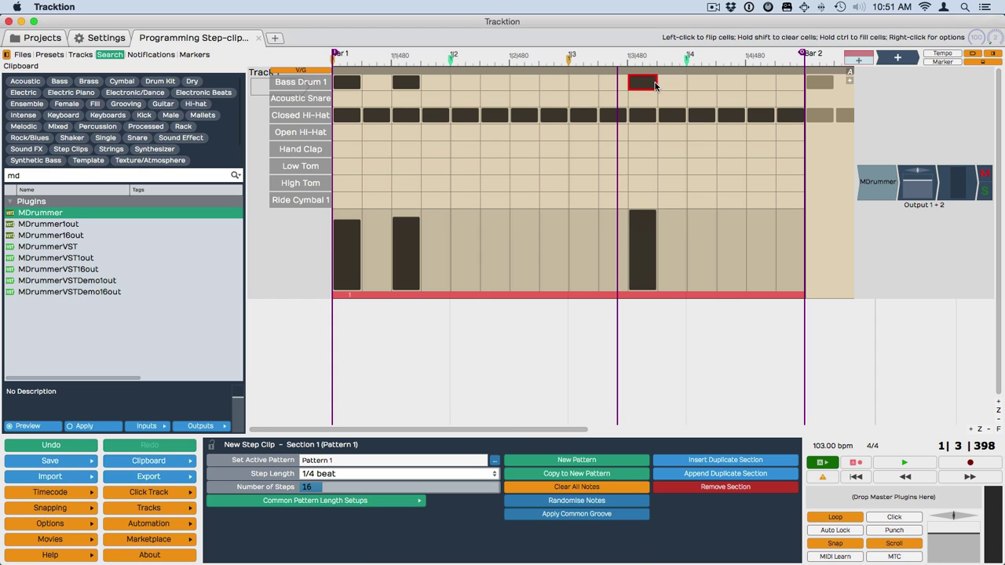
left_click_drag(617, 61, 503, 55)
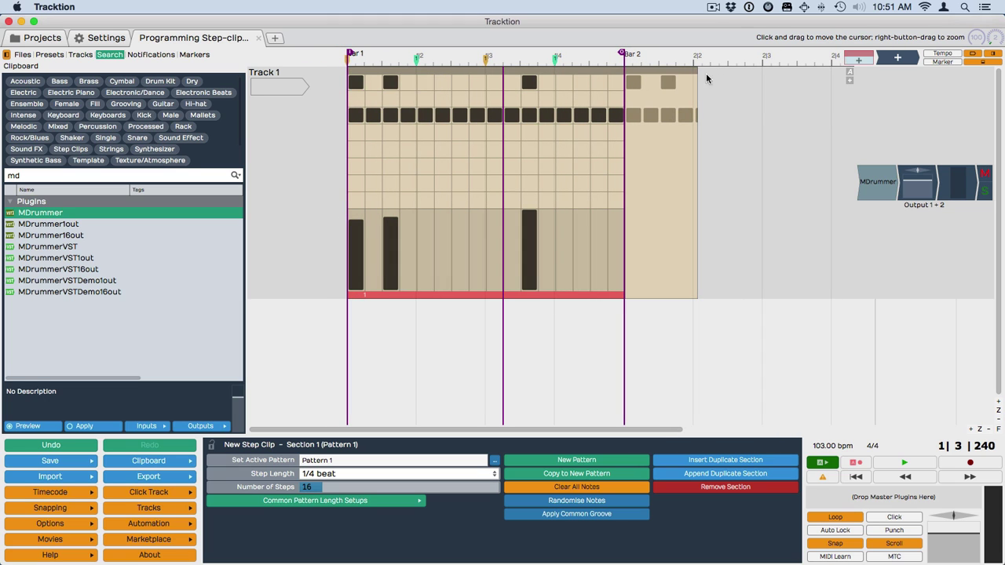
Trim the step clip to end at Bar 2, keeping the mark-out point at Bar 2.
left_click_drag(696, 71, 539, 85)
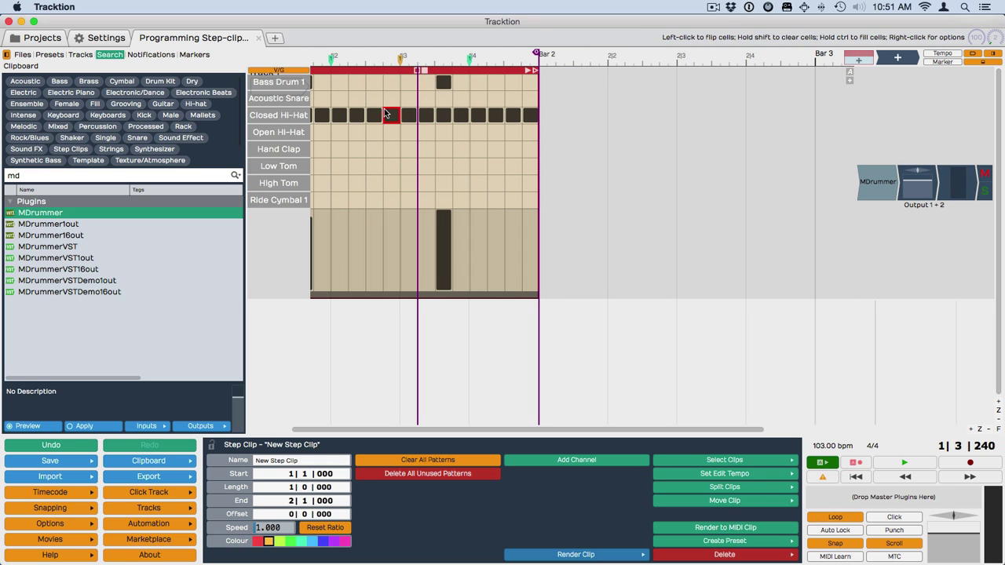
left_click_drag(338, 428, 273, 428)
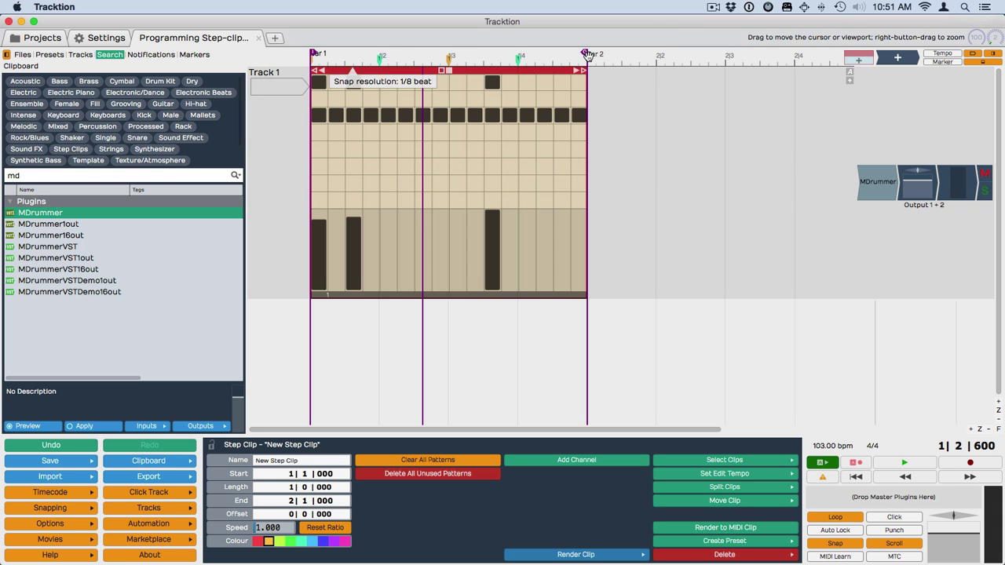
mouse_move(588, 55)
left_mouse_down()
mouse_move(611, 44)
mouse_move(723, 43)
left_mouse_up()
key("super+z")
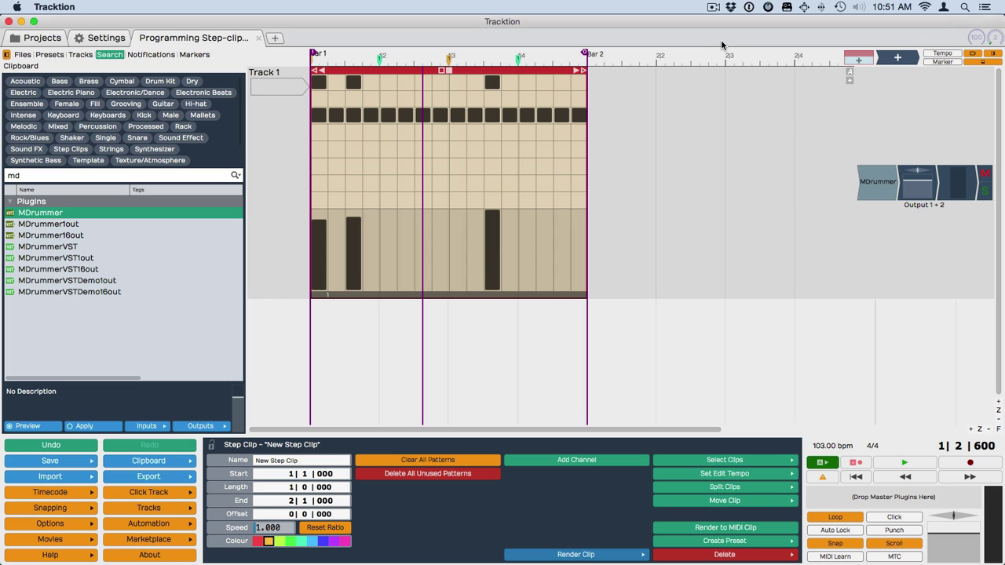
Add a fourth Bass Drum 1 kick and Acoustic Snare hits on steps 5 and 13.
left_click(543, 82)
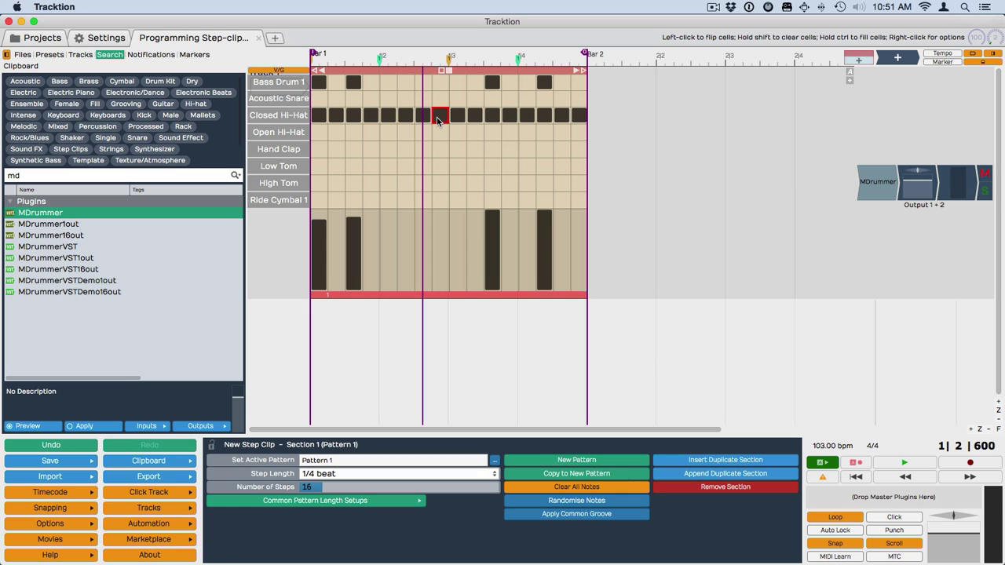
left_click(389, 100)
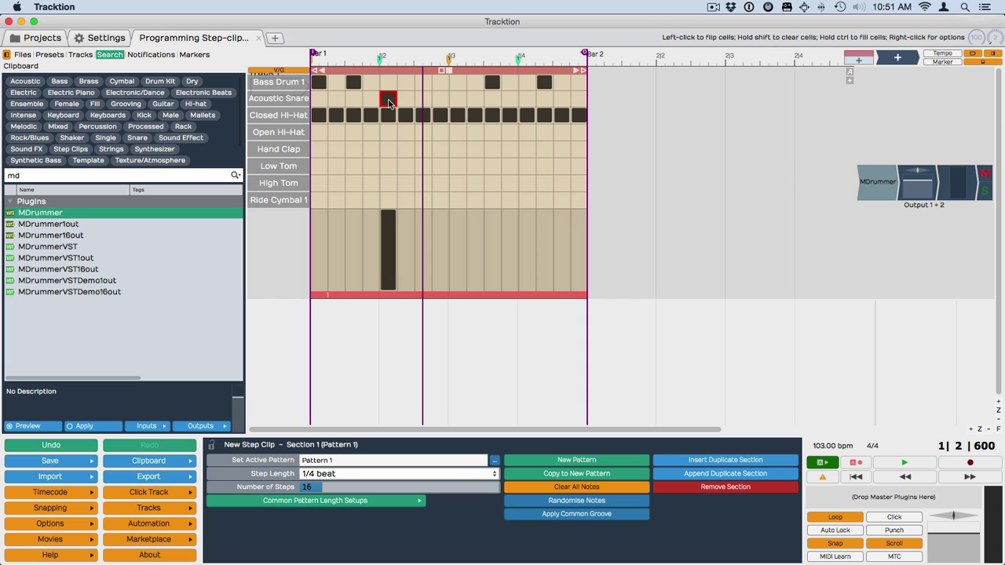
left_click(527, 100)
During playback, paint the Closed Hi-Hat velocities into a curve that dips mid-bar and rises at the end.
key("space")
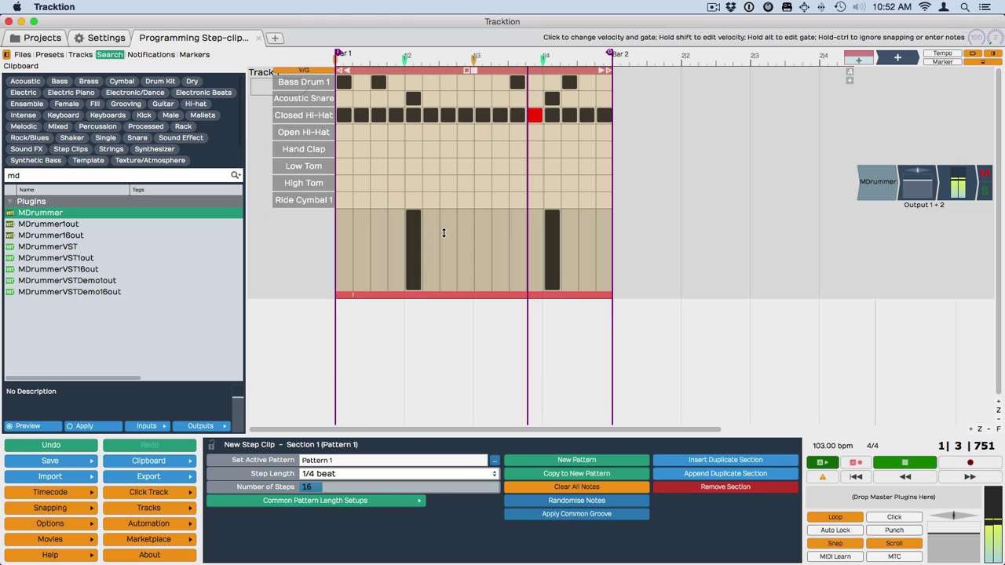
left_click(303, 115)
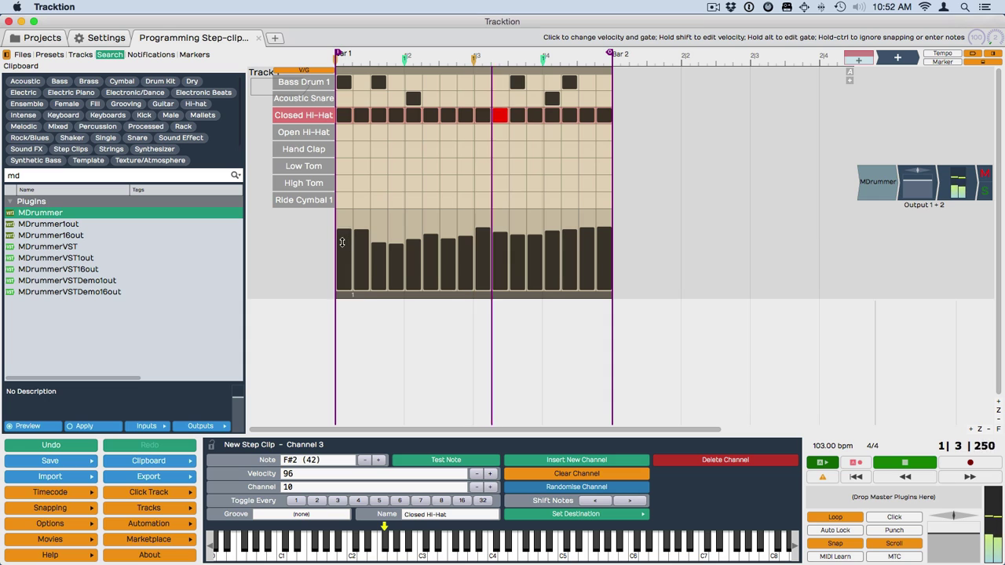
mouse_move(343, 242)
left_mouse_down()
mouse_move(505, 255)
mouse_move(561, 234)
mouse_move(530, 236)
mouse_move(595, 227)
mouse_move(345, 237)
left_mouse_up()
key("space")
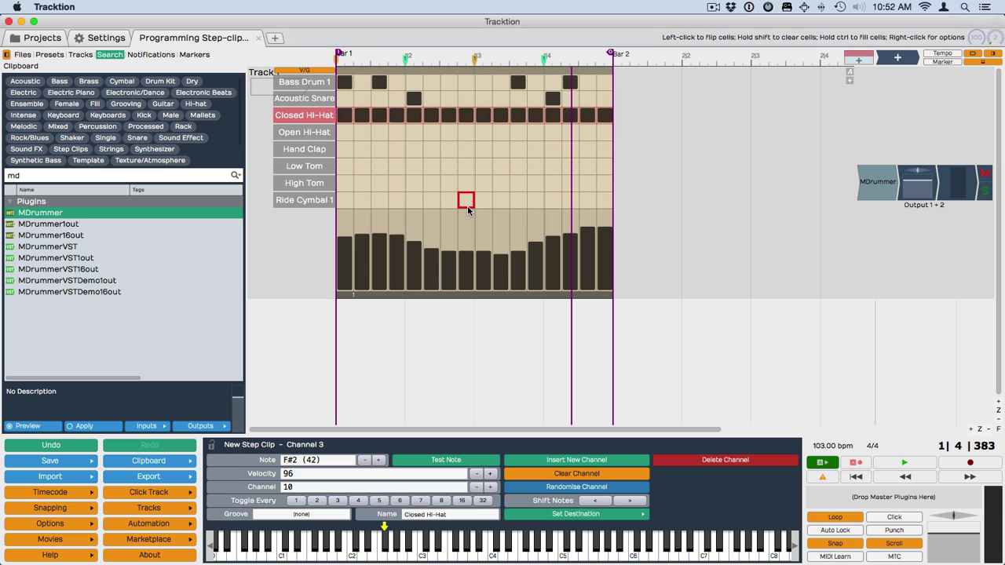
Replace the Closed Hi-Hat hits on steps 6 and 8 with Open Hi-Hat hits.
left_click(431, 133)
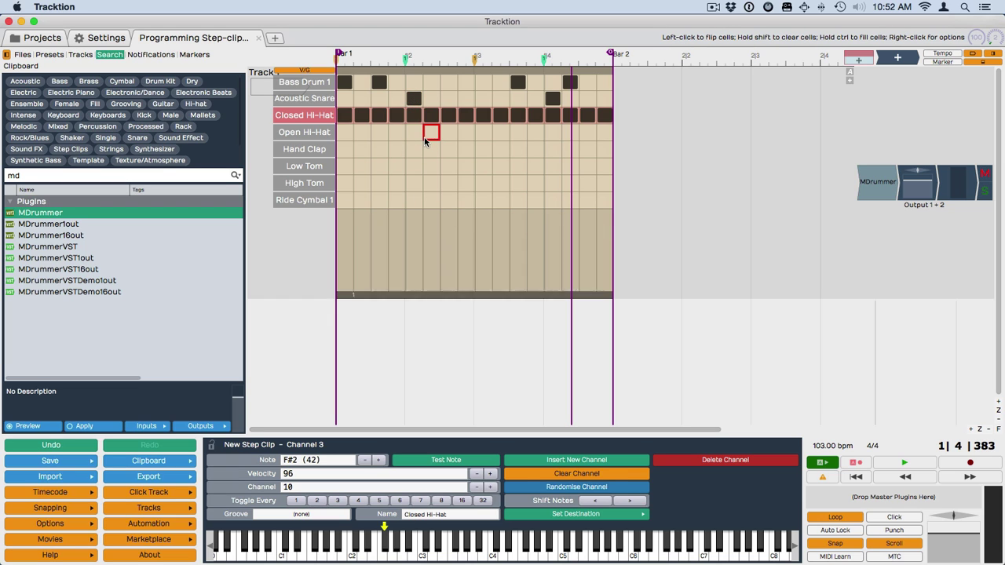
left_click(465, 134)
left_click(432, 118)
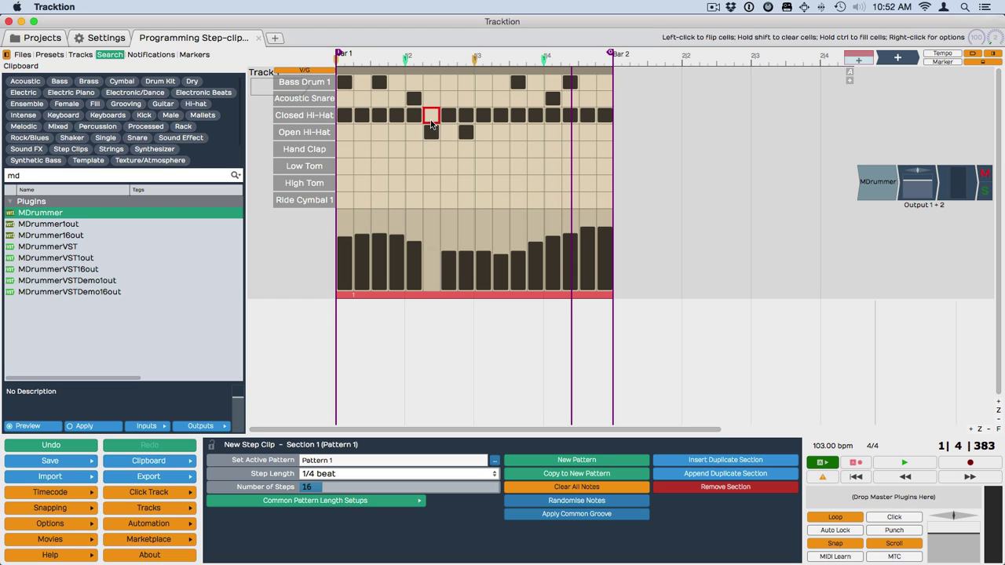
left_click(465, 116)
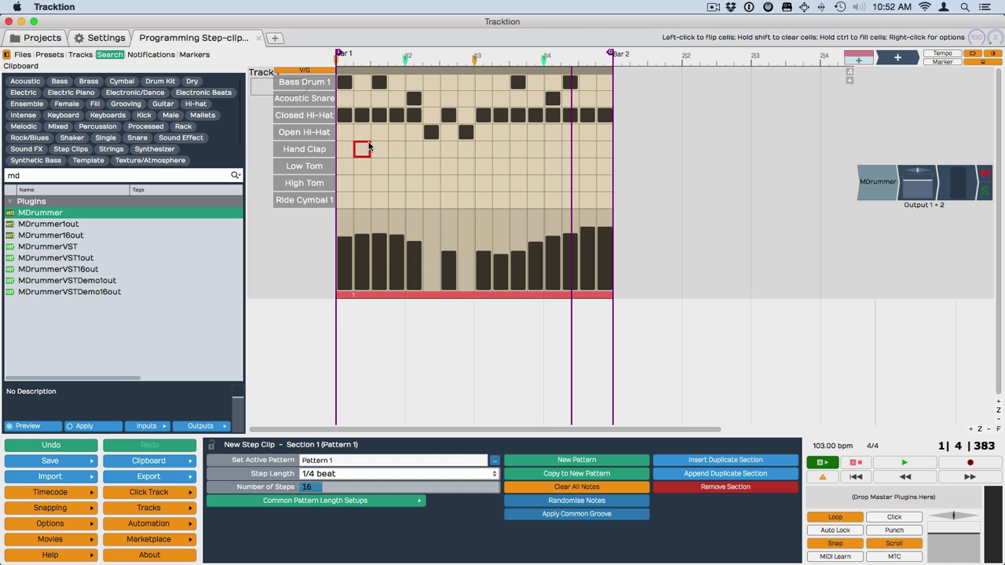
Lower the step-6 Open Hi-Hat velocity to 91 and audition the groove.
left_click(315, 133)
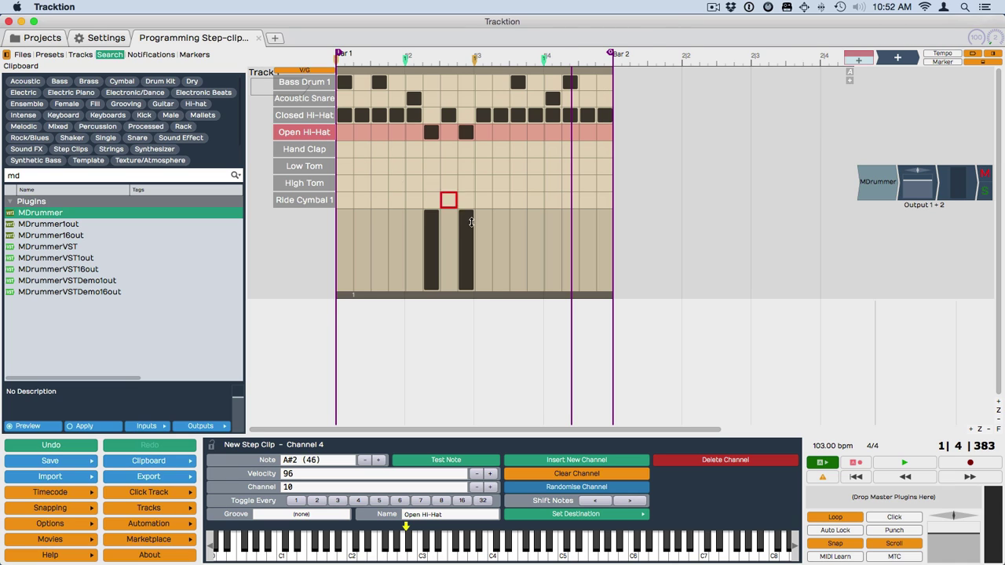
left_click_drag(432, 225, 469, 234)
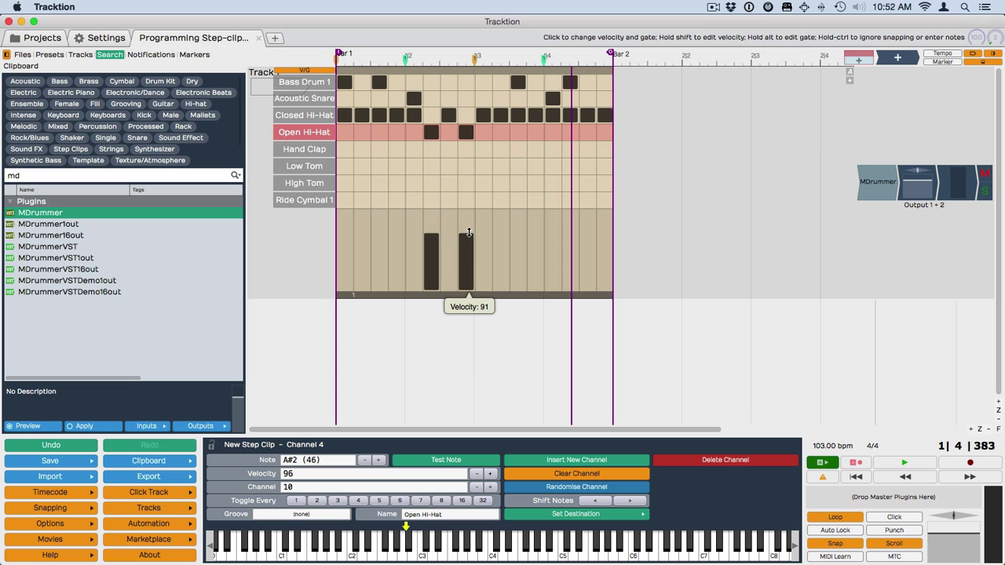
key("space")
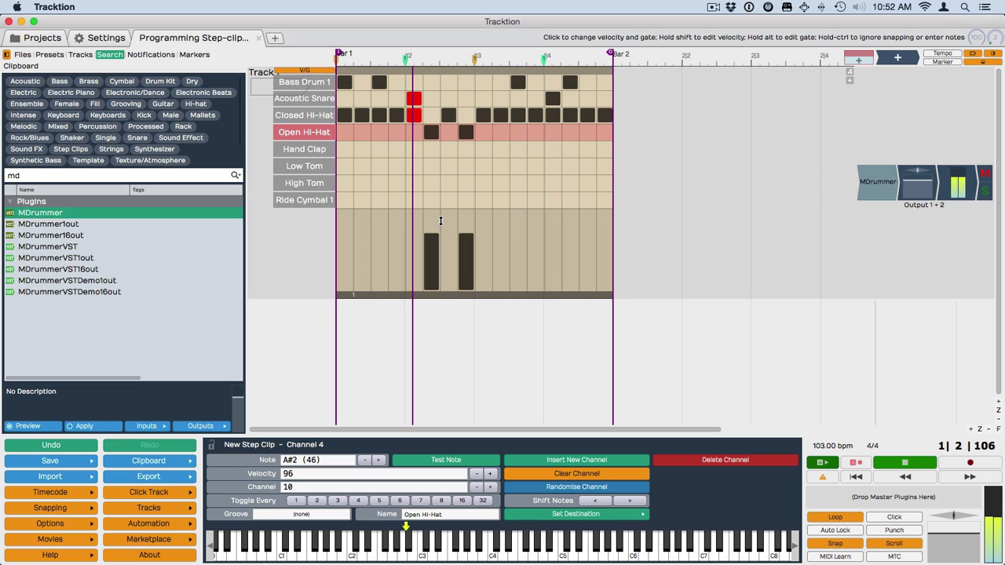
key("space")
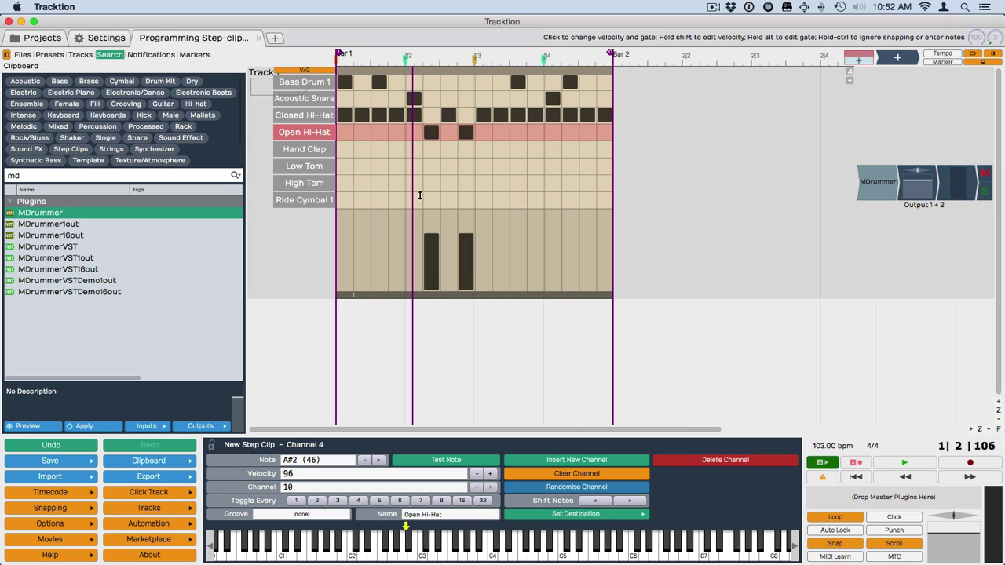
Rename the first drum channel from Bass Drum 1 to 'Kick'.
left_click(309, 85)
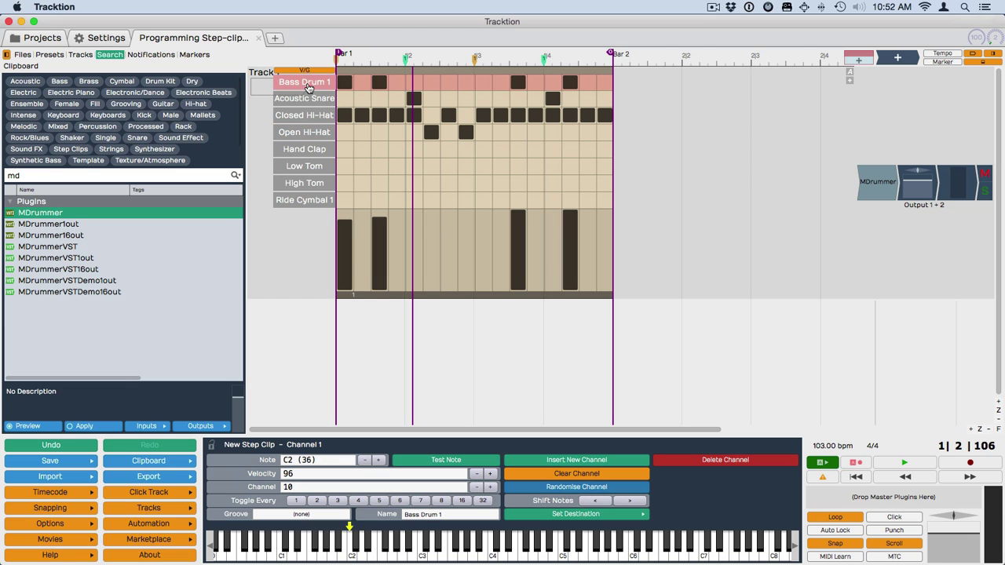
left_click(424, 514)
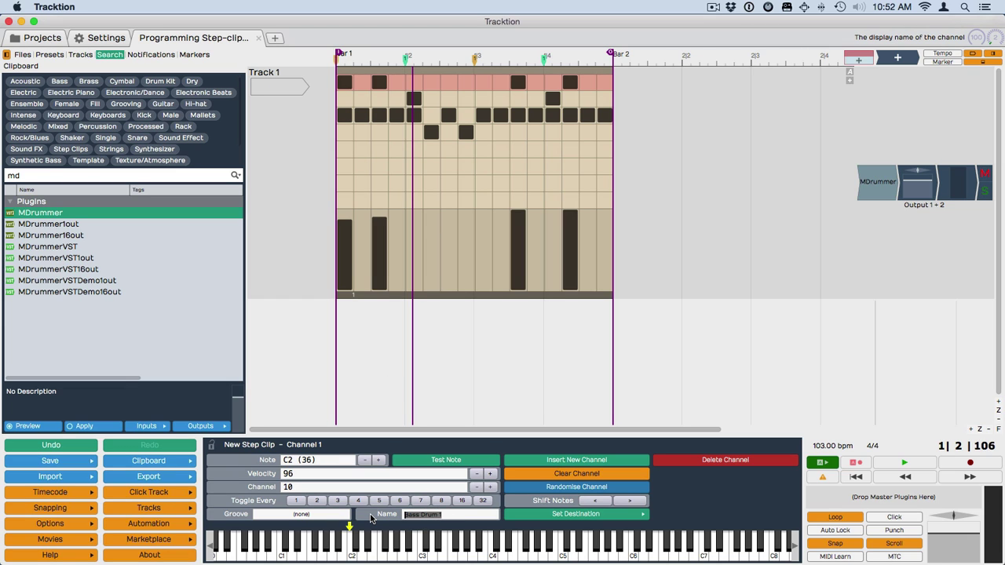
type("Kick")
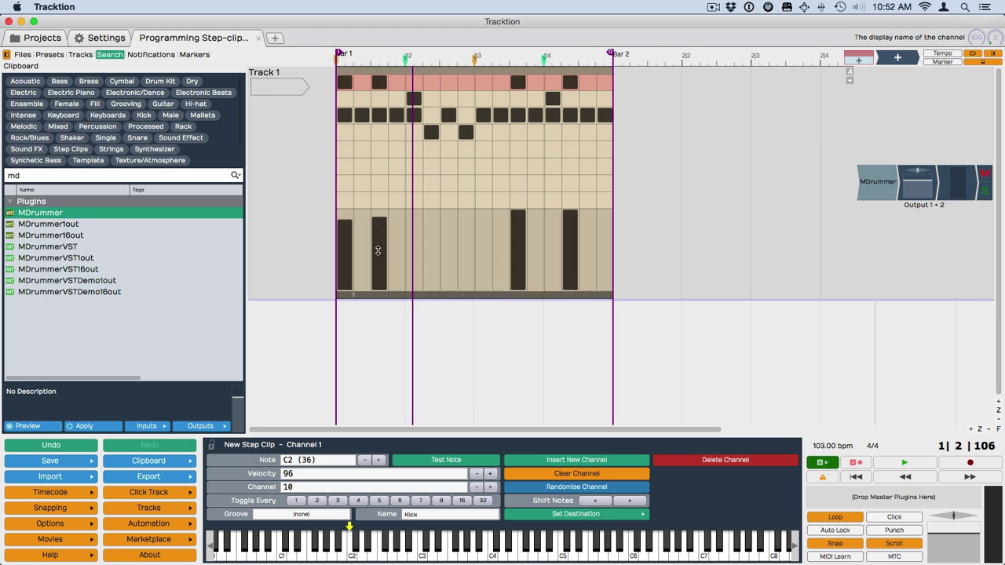
mouse_move(359, 81)
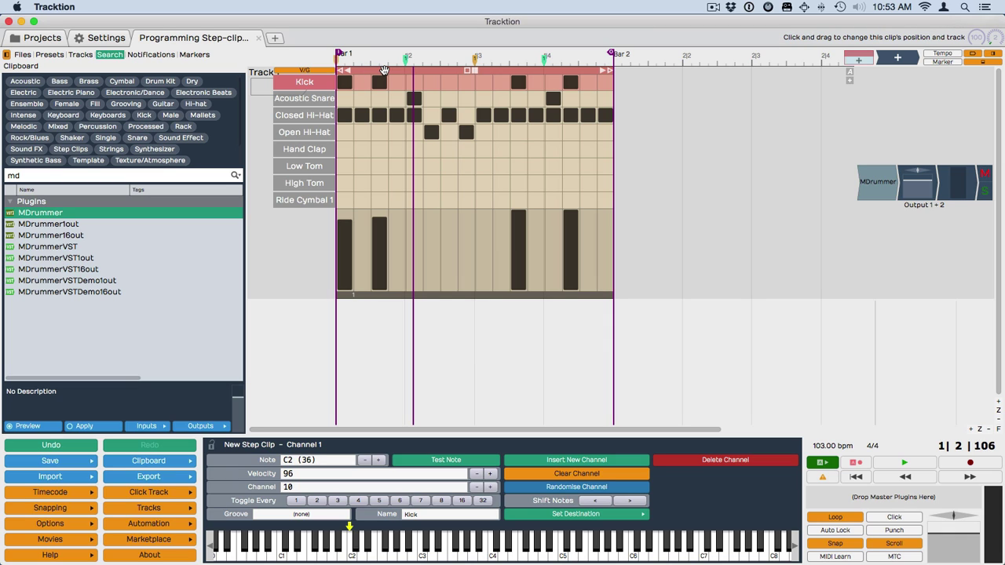
left_click(384, 71)
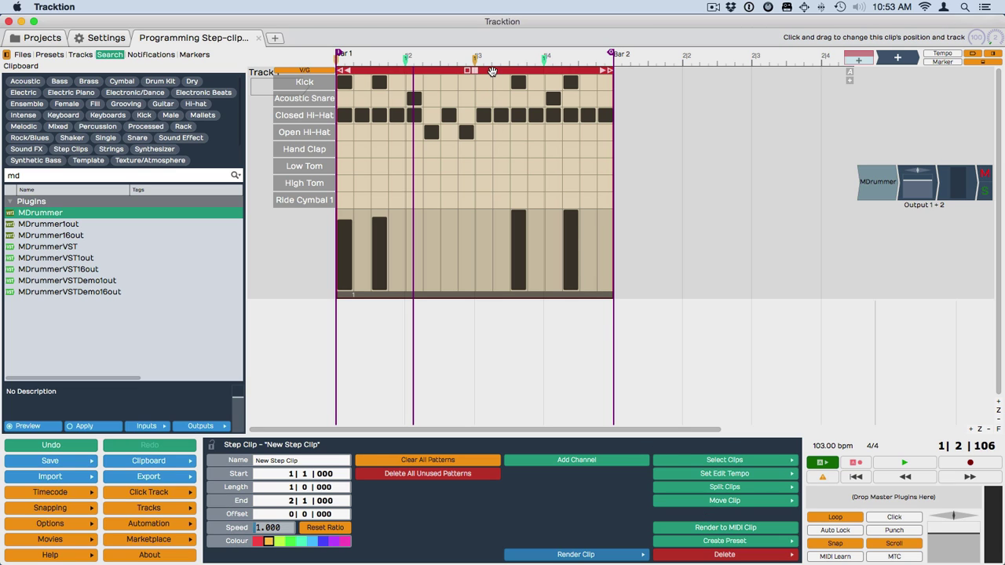
left_click(736, 530)
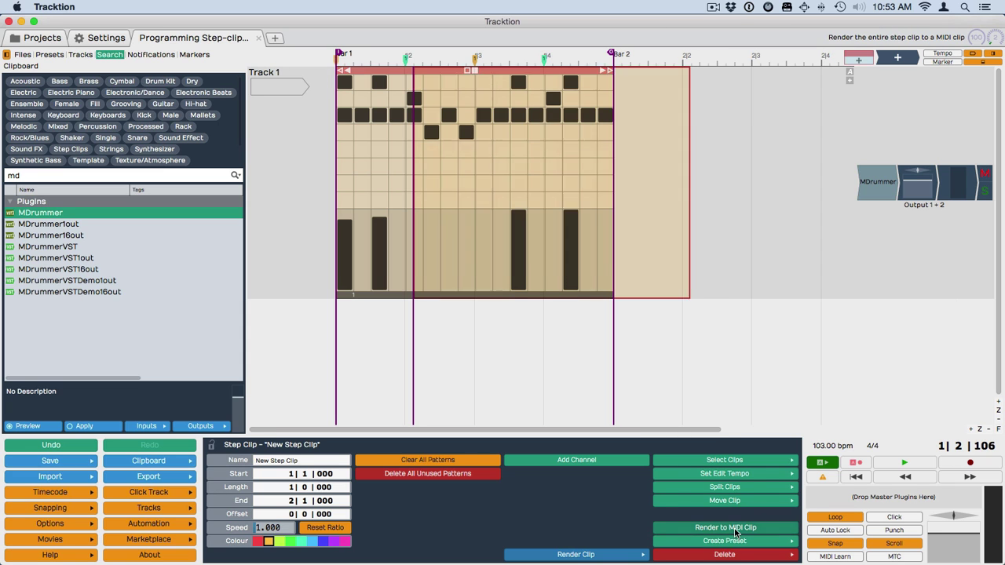
left_click_drag(653, 69, 822, 57)
double_click(801, 226)
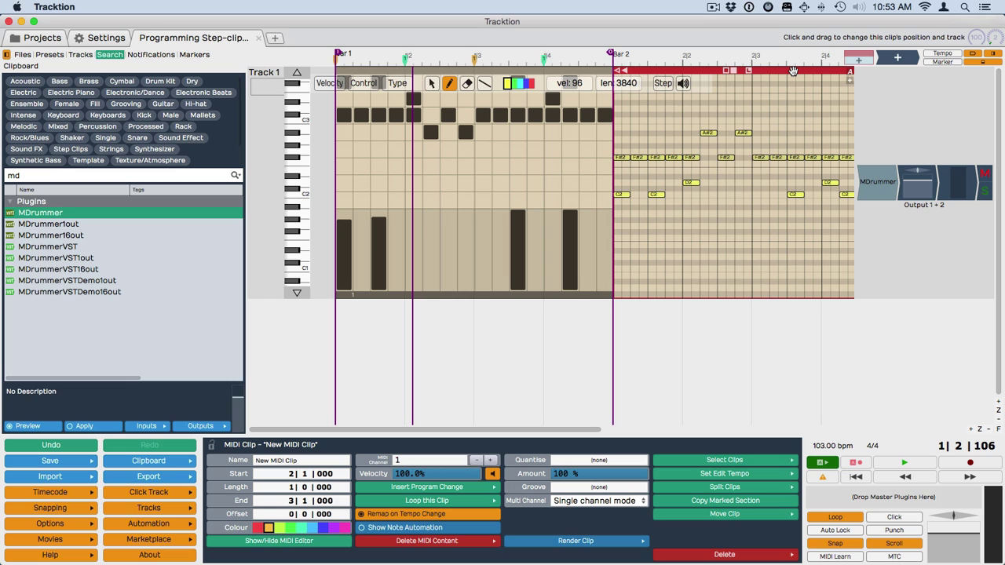
key("Delete")
left_click(490, 69)
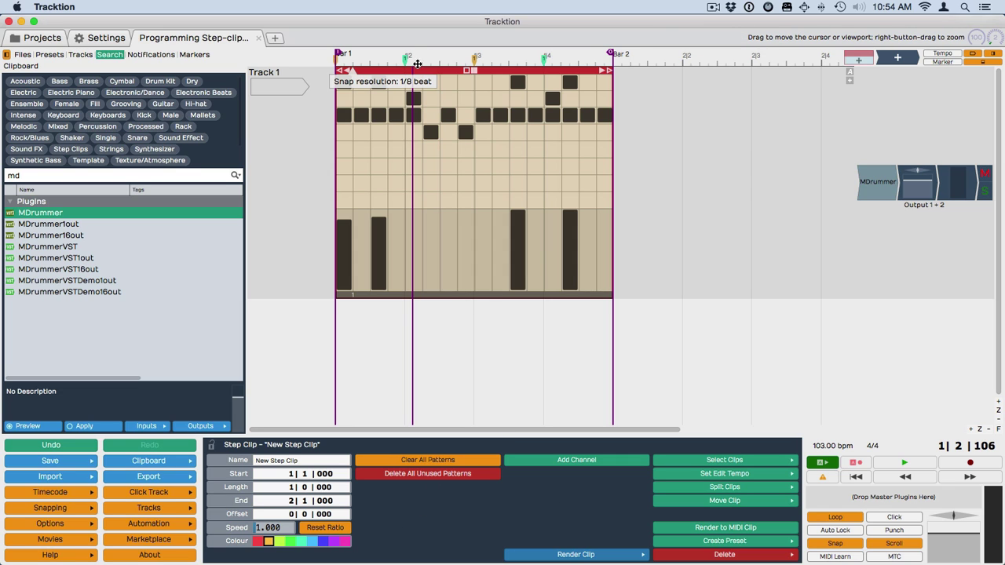
Select the step clip's Pattern 1 section to show its active pattern and Step Length controls.
mouse_move(403, 300)
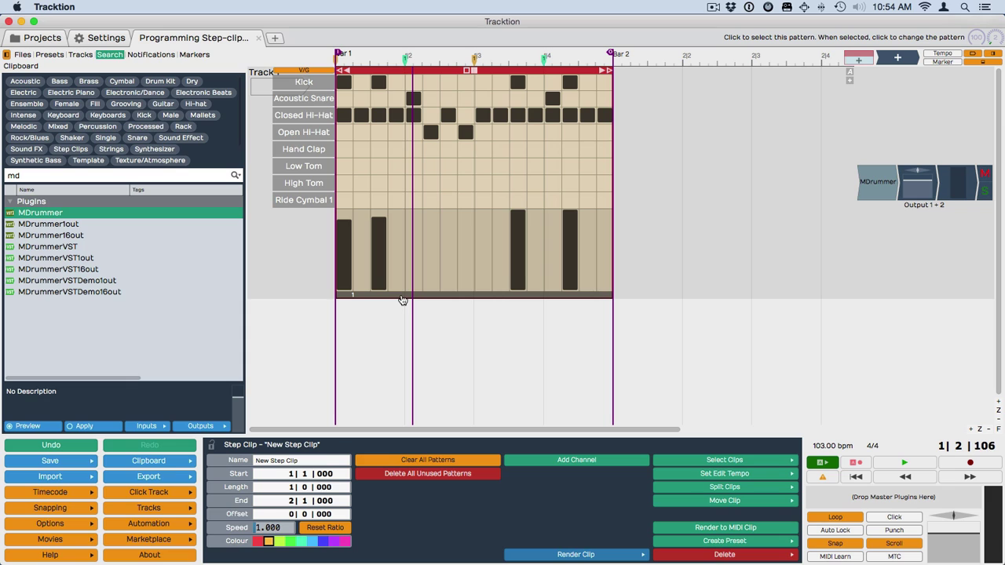
left_click(403, 296)
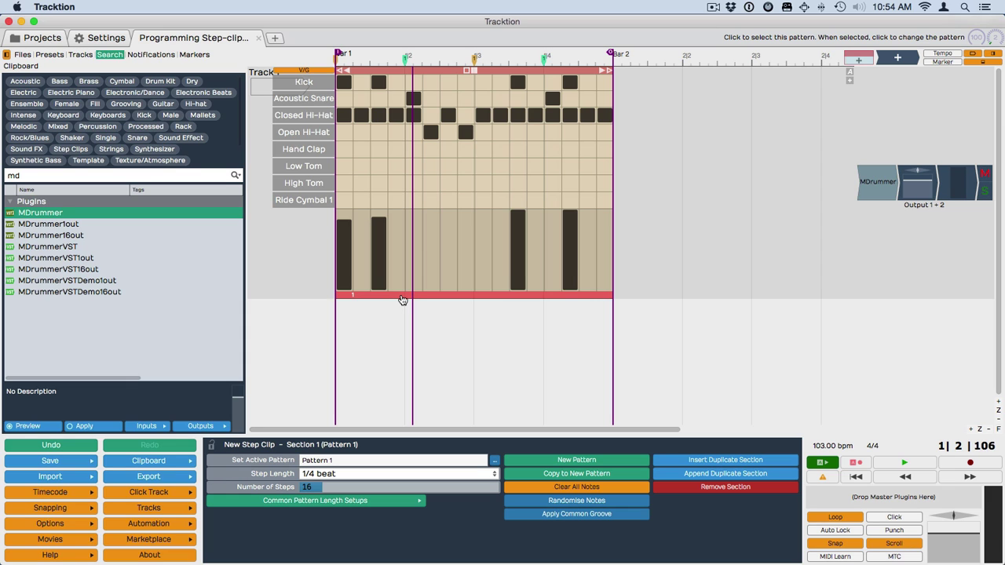
Lengthen the step clip to two full bars, ending at bar 3.
left_click(626, 72)
left_click_drag(651, 75, 823, 92)
left_click_drag(421, 52, 421, 75)
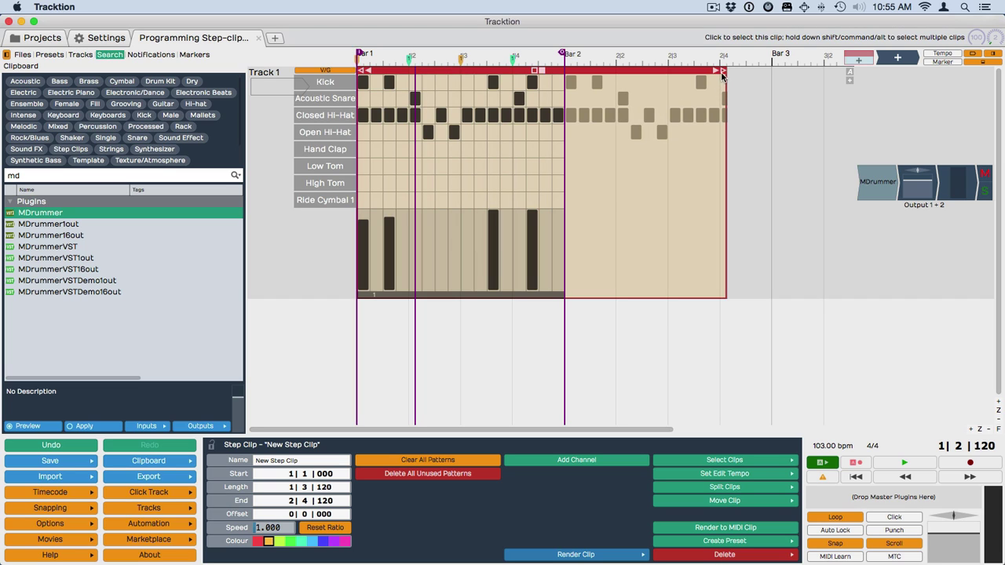
left_click_drag(721, 71, 772, 76)
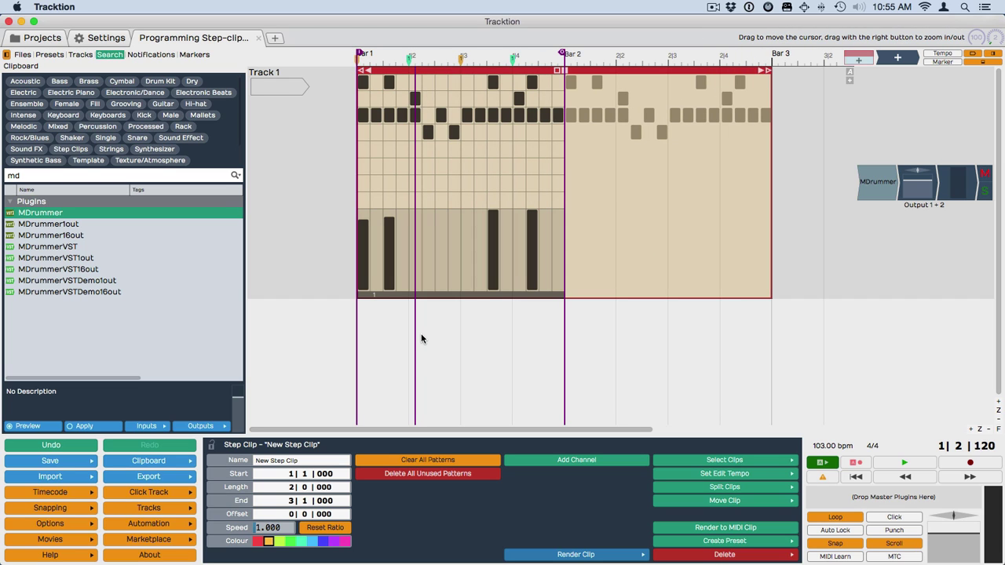
Append a duplicate section repeating Pattern 1 and set the loop end to the clip's end.
left_click(421, 295)
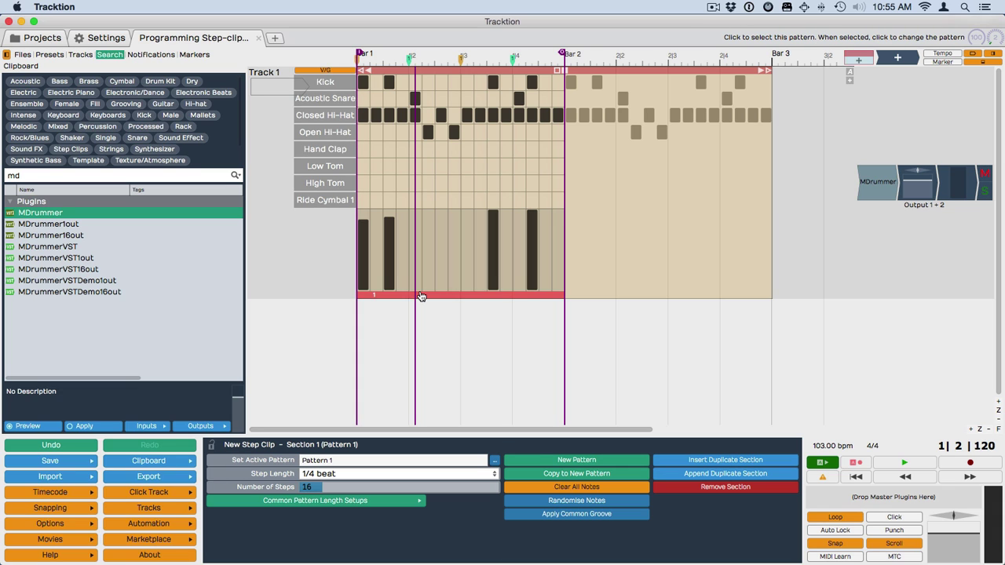
left_click(421, 295)
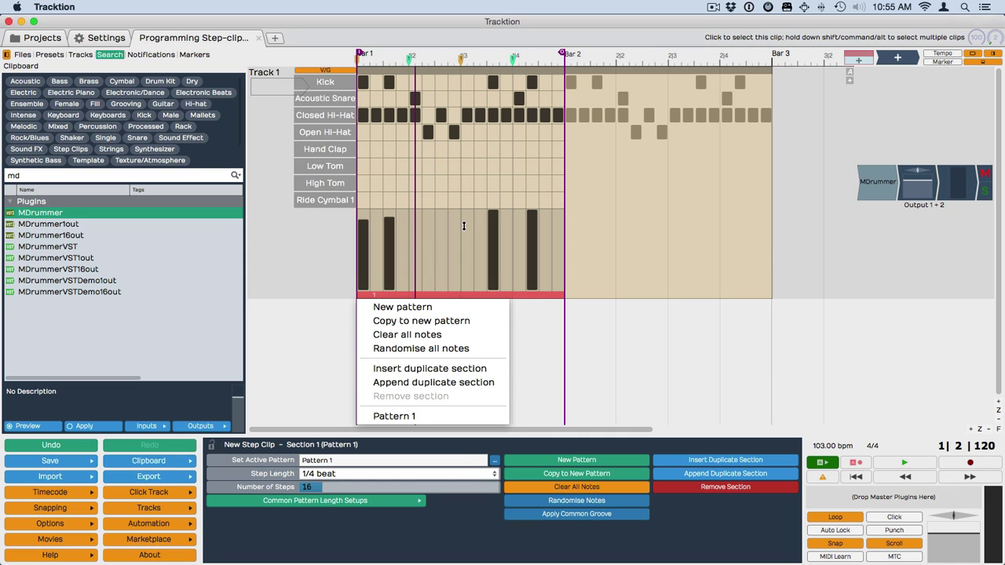
left_click(521, 289)
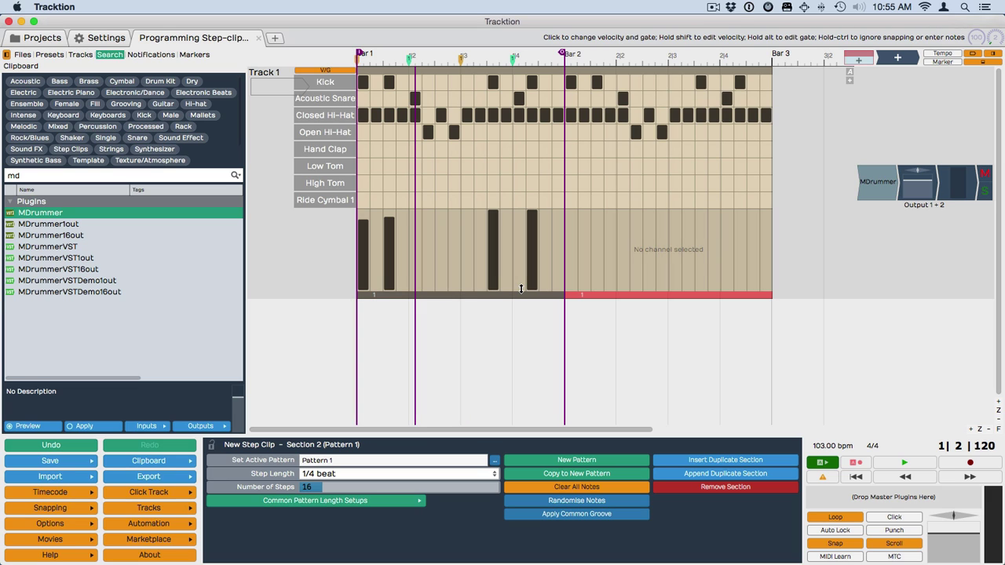
left_click(482, 72)
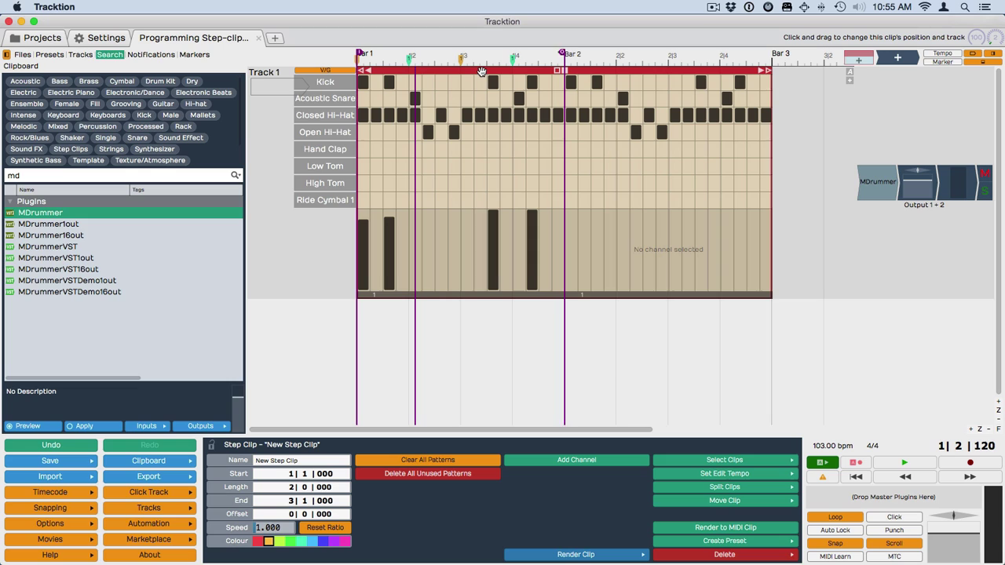
key("l")
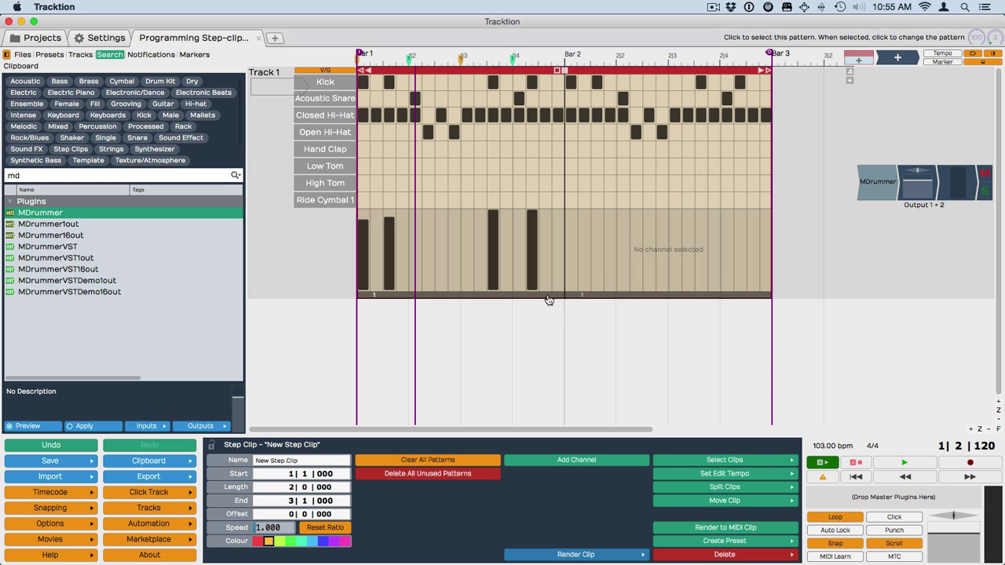
Give the second section a new empty pattern, then undo that change.
left_click(588, 296)
left_click(588, 298)
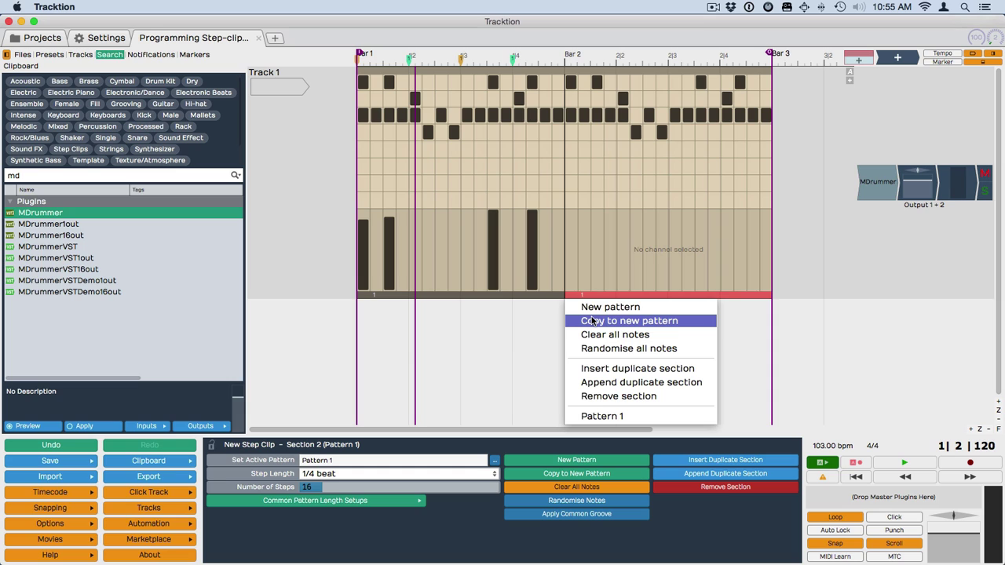
left_click(594, 313)
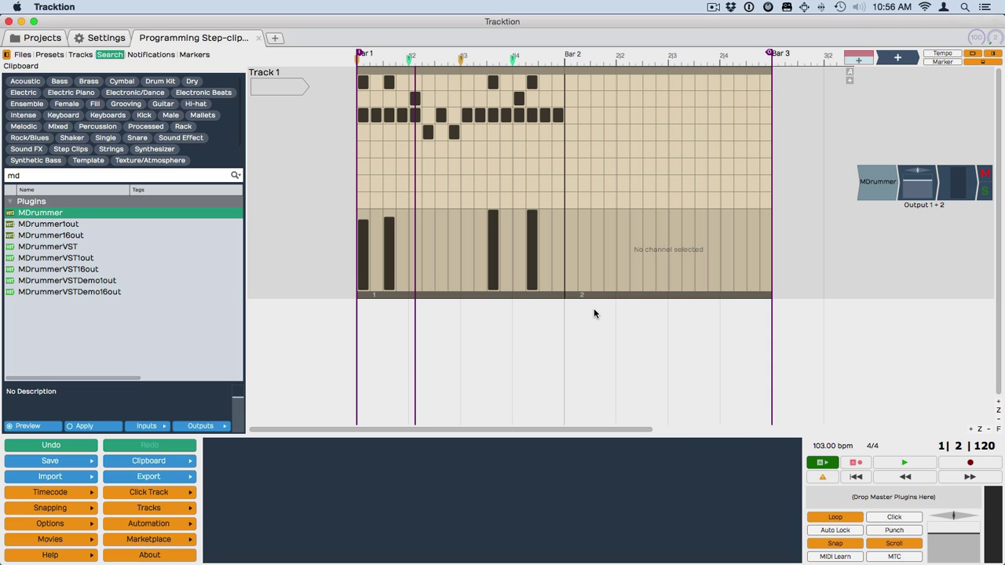
key("super+z")
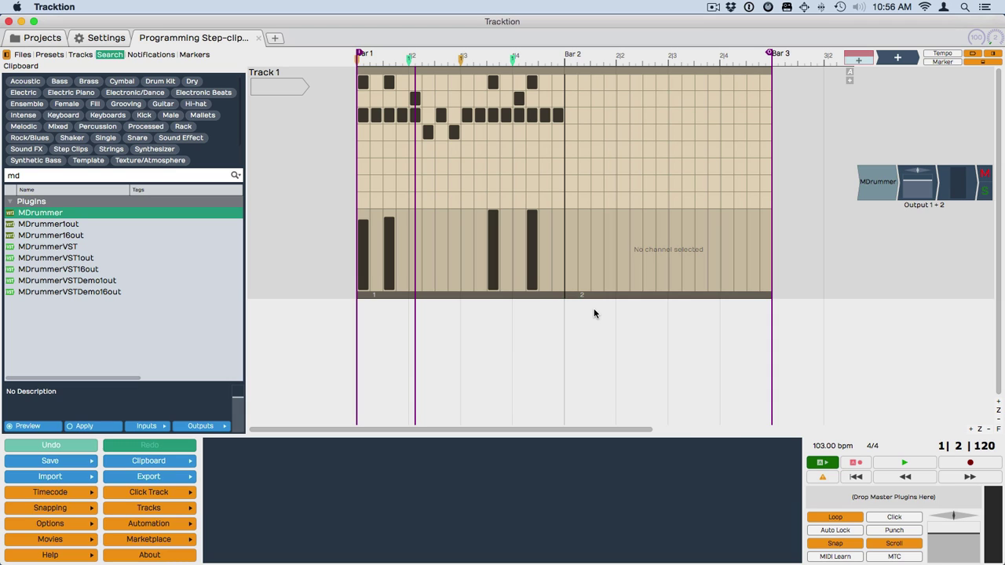
Copy the second section's pattern into a new Pattern 2.
left_click(593, 296)
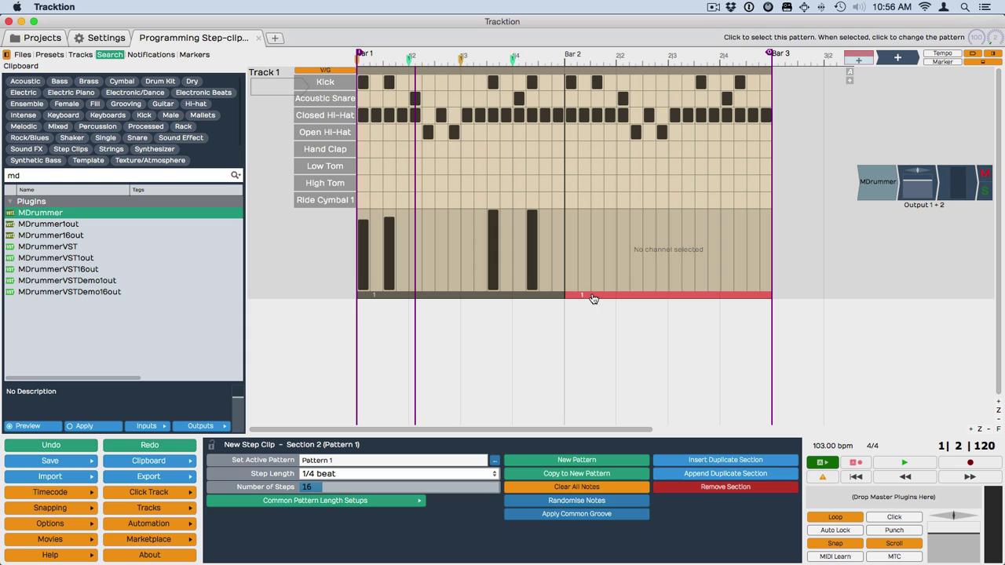
left_click(592, 297)
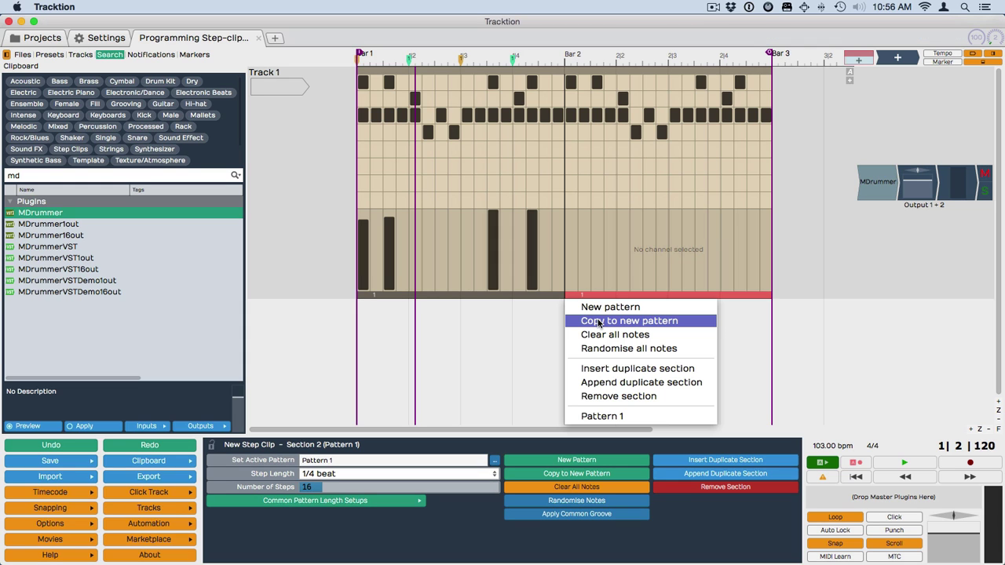
left_click(598, 321)
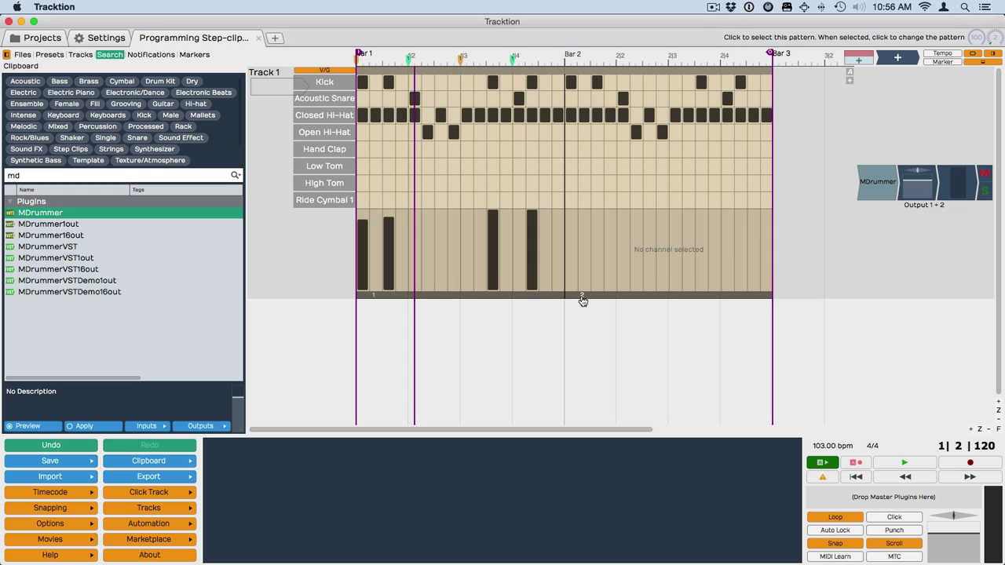
left_click(443, 300)
left_click(443, 299)
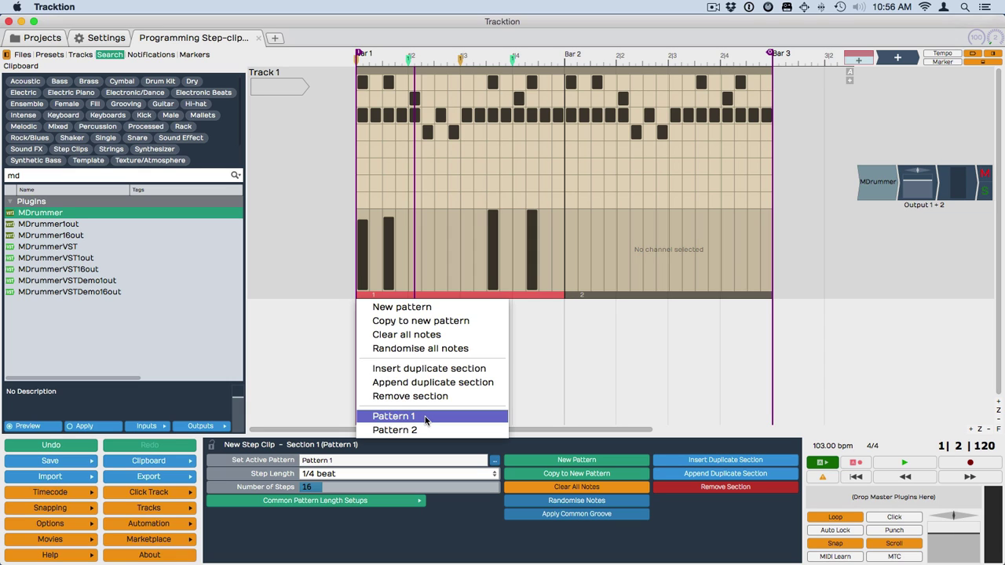
Toggle Kick and Acoustic Snare hits late in bar 2 of Pattern 2, then play the beat.
left_click(706, 70)
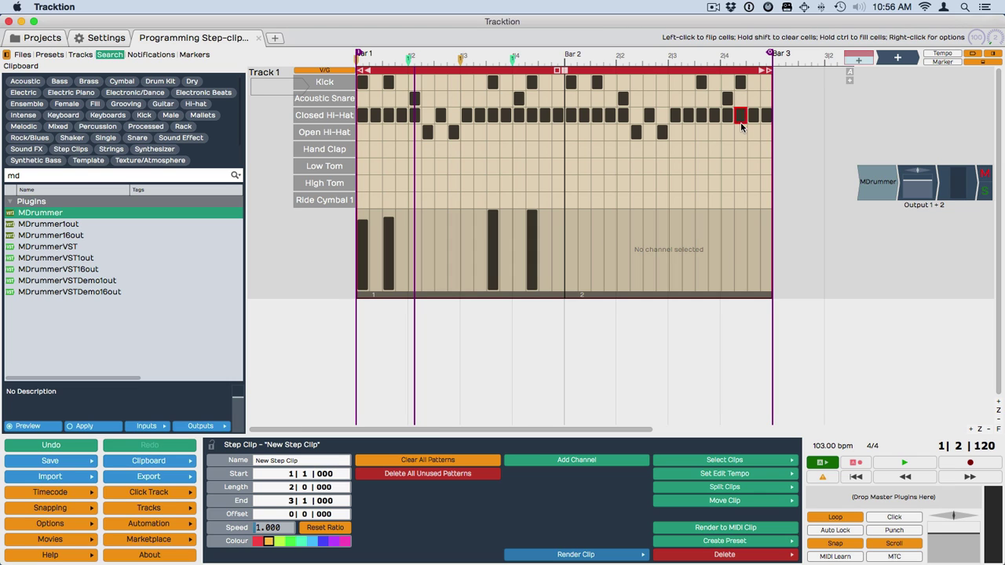
left_click(756, 98)
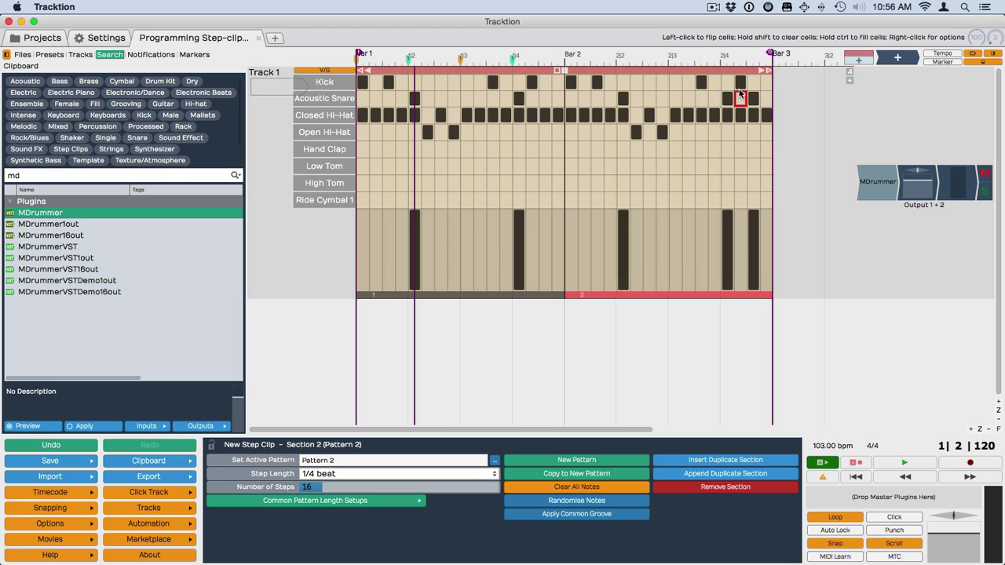
left_click(715, 85)
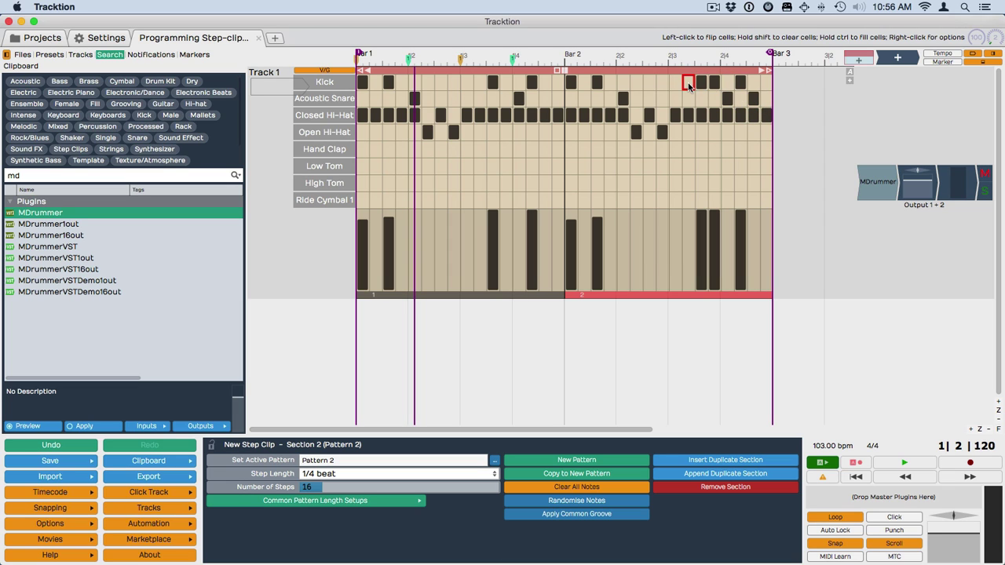
left_click(688, 82)
left_click(688, 99)
left_click(699, 85)
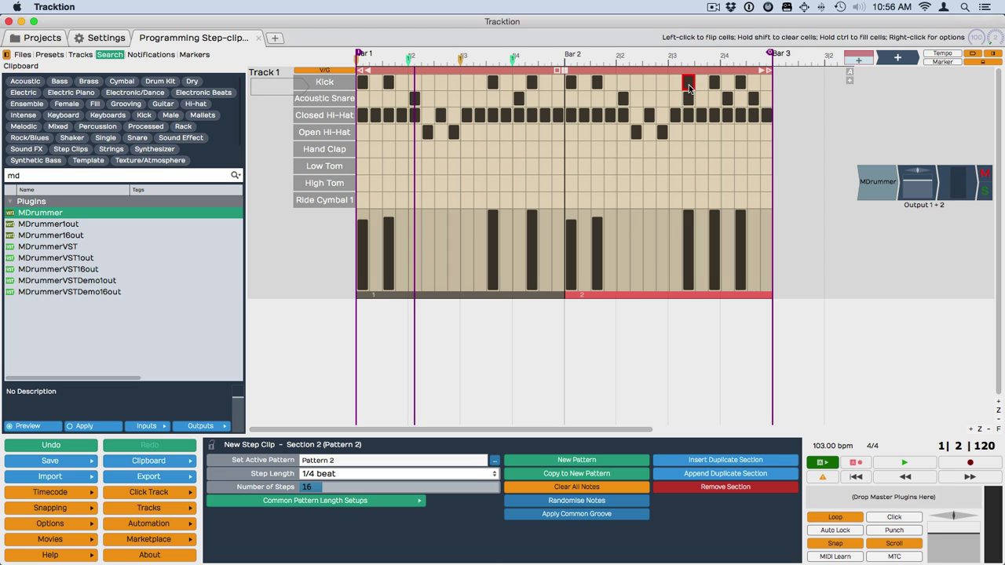
left_click(688, 85)
left_click(661, 83)
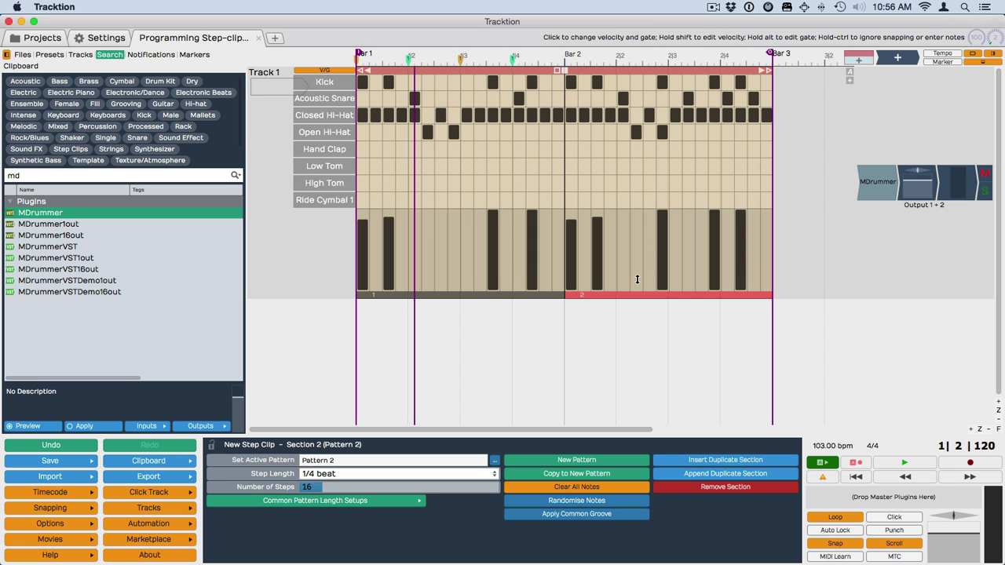
key("space")
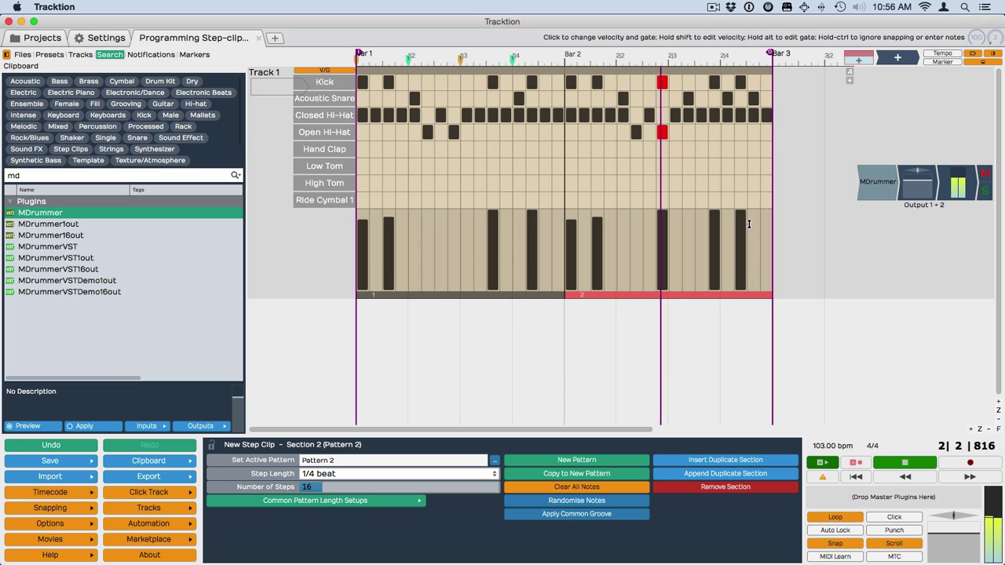
Stop playback and switch the first section to Pattern 2.
key("space")
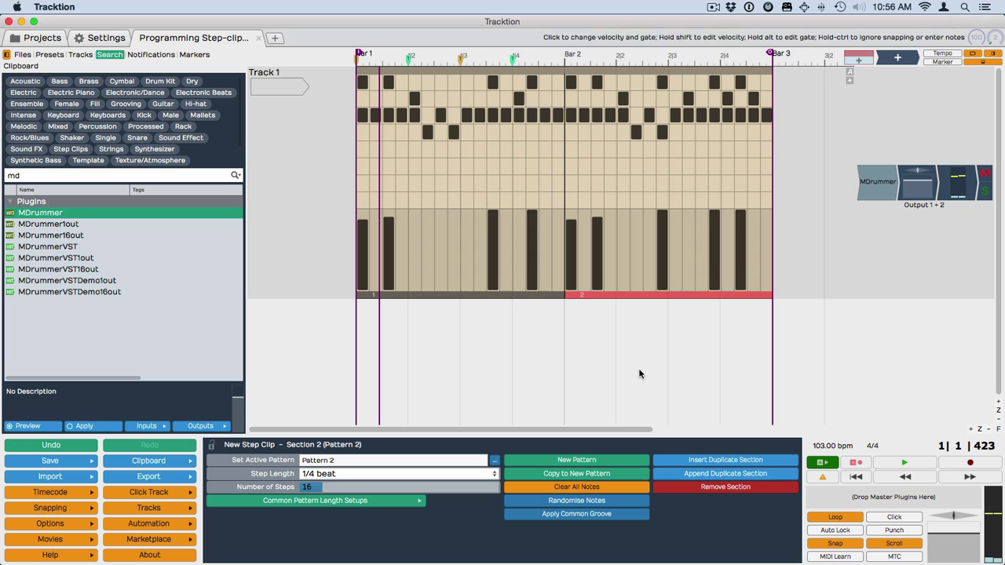
left_click(452, 296)
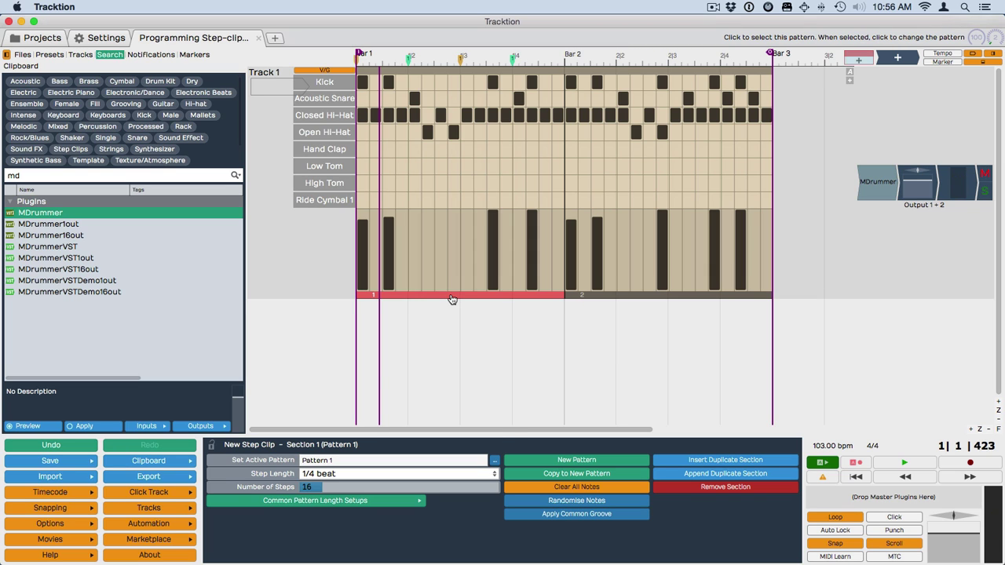
left_click(452, 296)
left_click(409, 427)
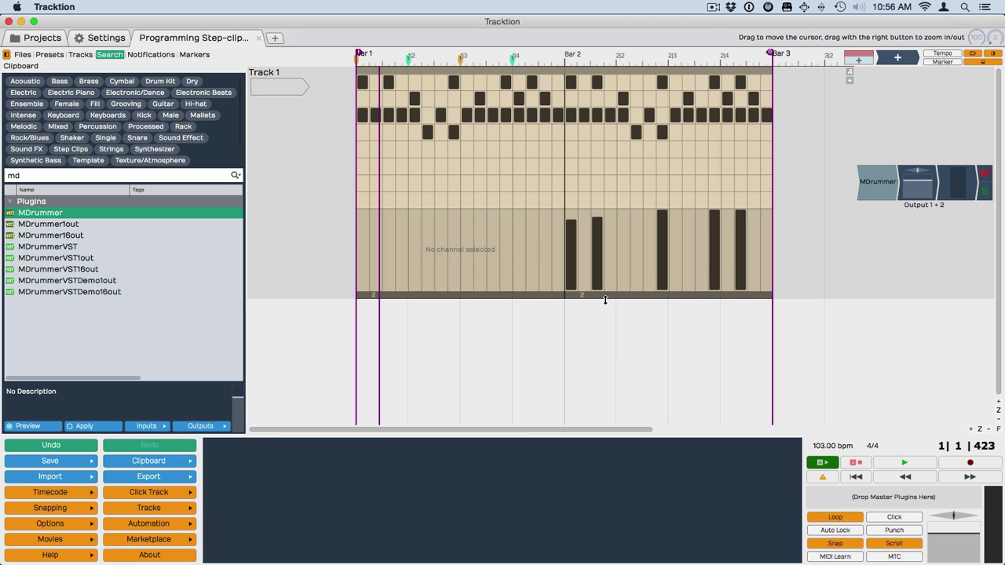
Switch the second section to Pattern 1 and play the rearranged beat.
left_click(605, 296)
left_click(605, 296)
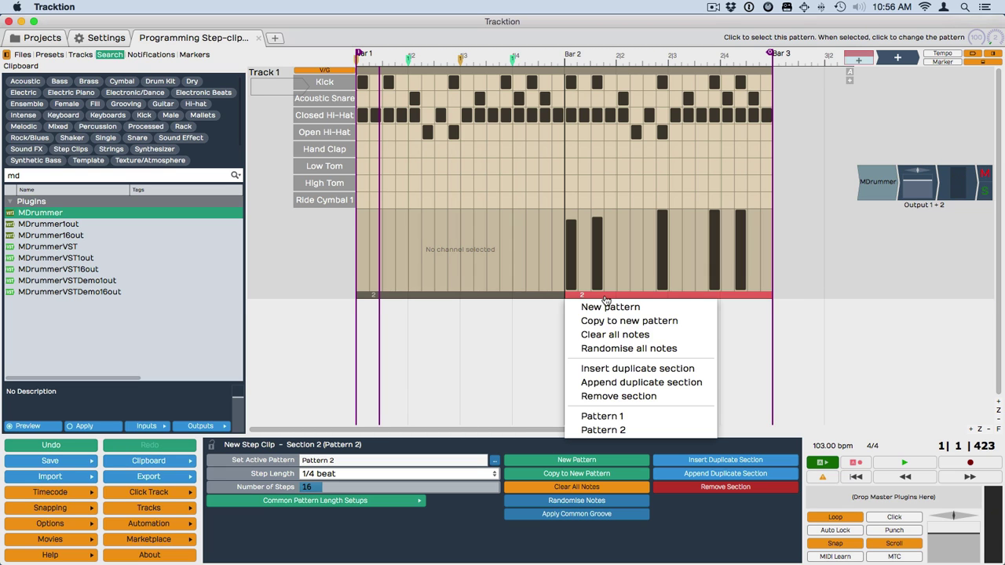
left_click(593, 416)
key("space")
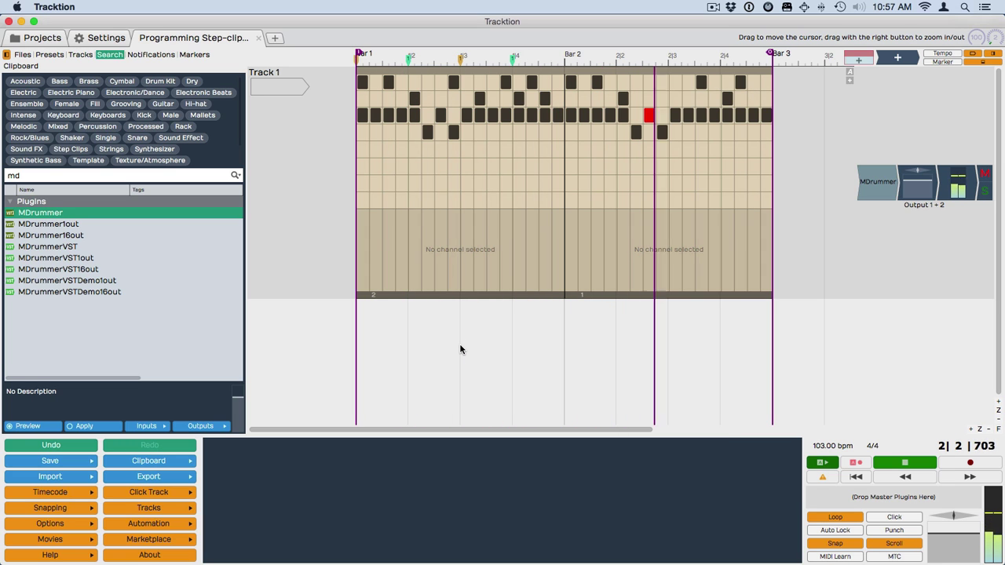
key("space")
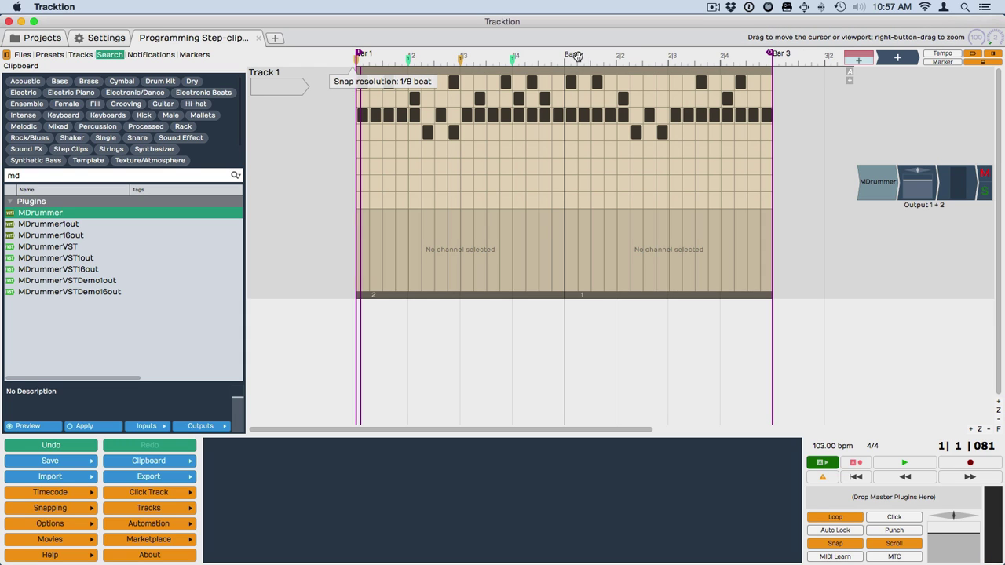
left_click_drag(577, 56, 527, 62)
left_click_drag(593, 71, 819, 79)
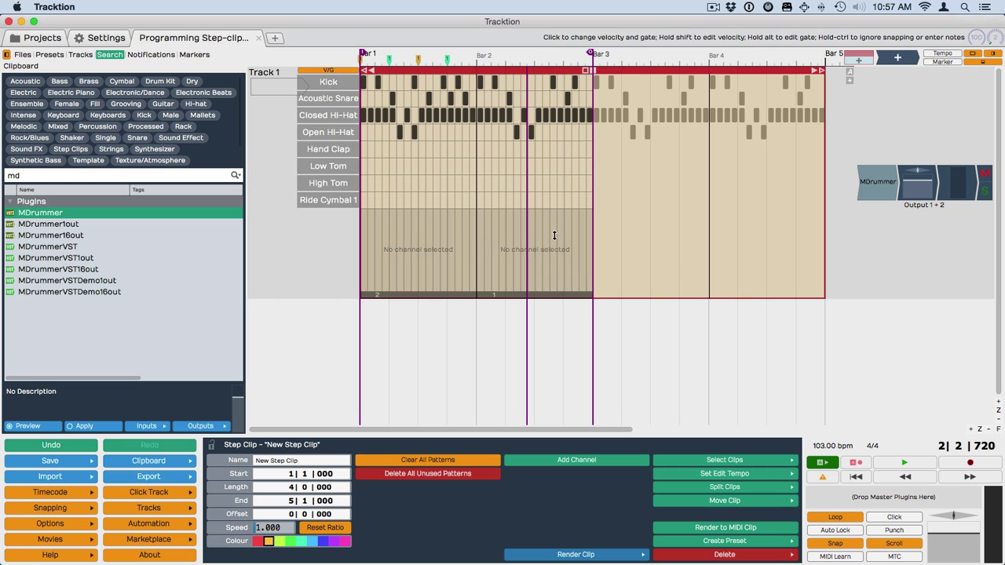
left_click_drag(821, 72, 593, 72)
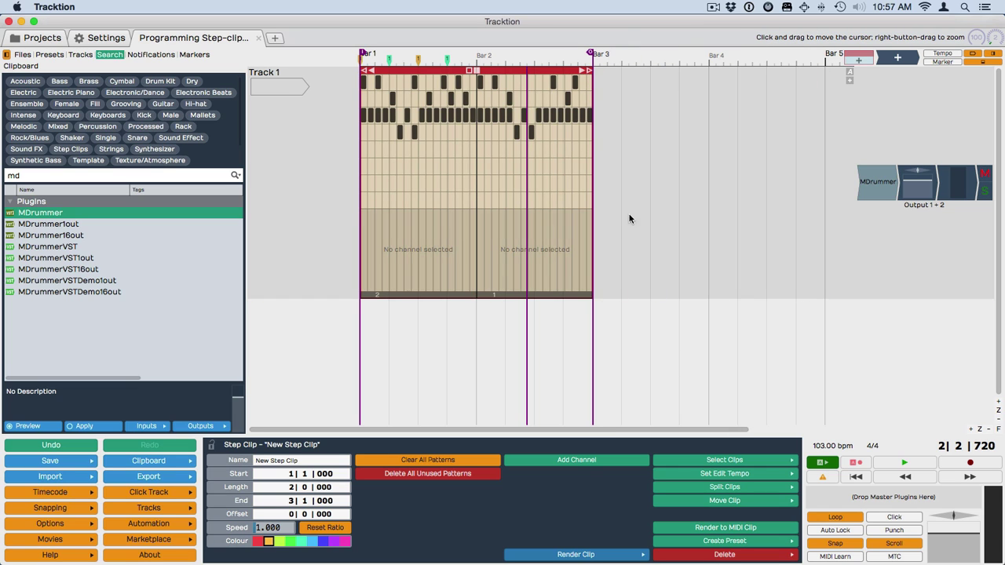
left_click_drag(524, 64, 461, 132)
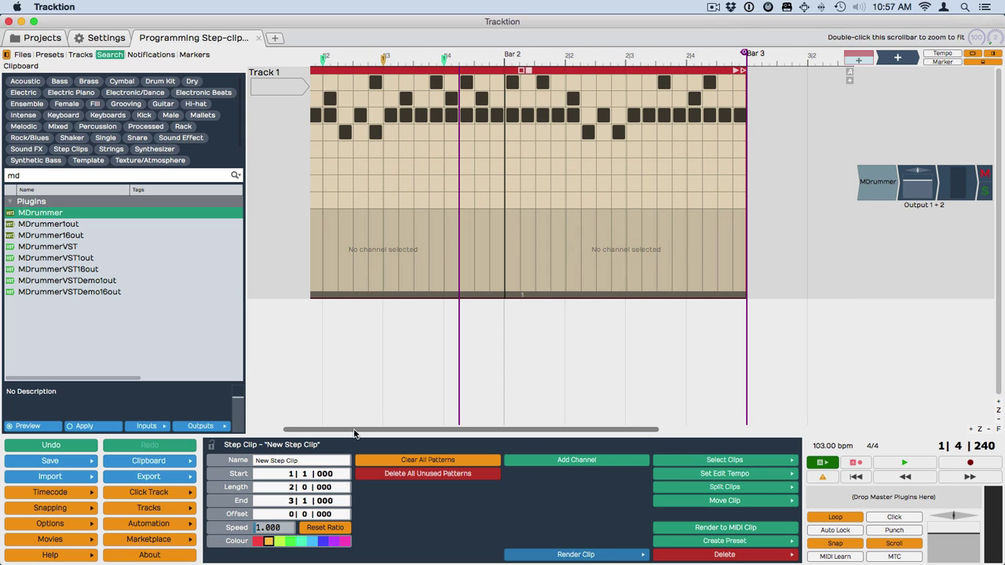
left_click_drag(356, 431, 291, 398)
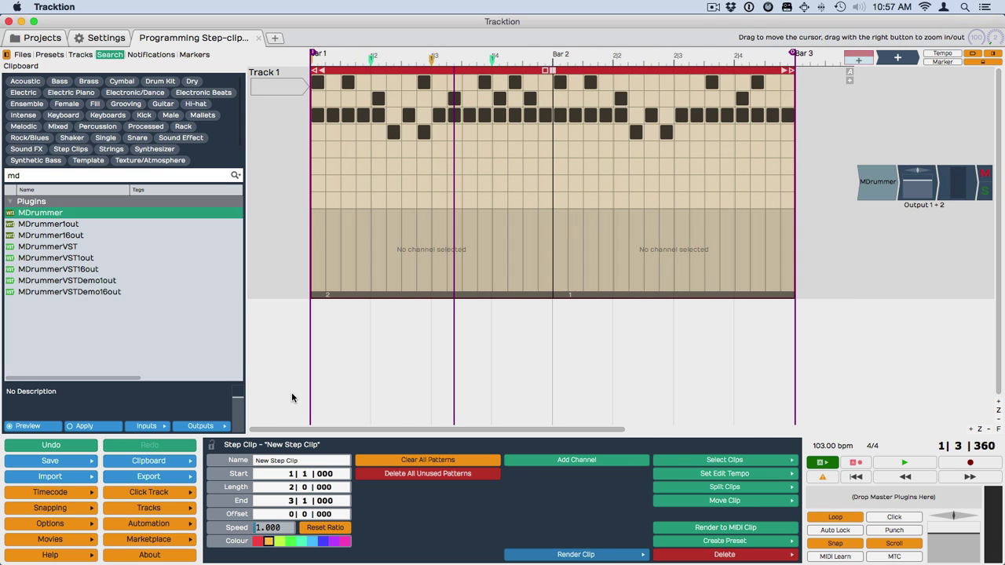
left_click(389, 296)
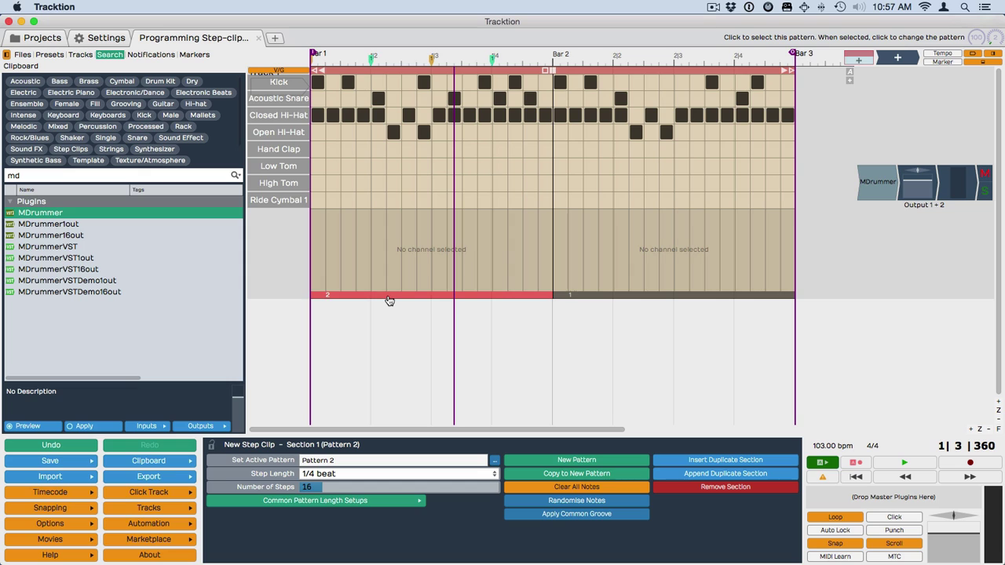
left_click(554, 489)
key("super+z")
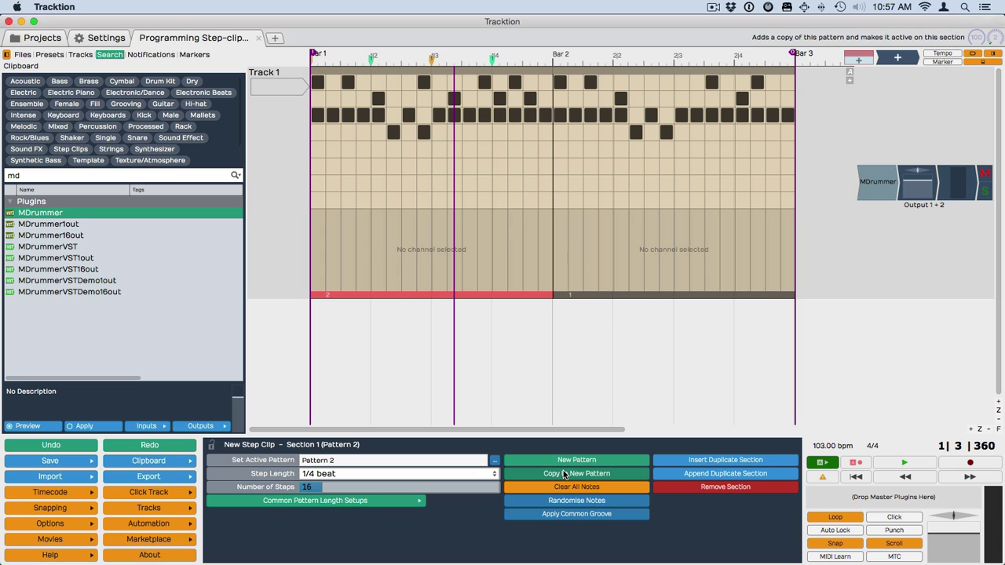
left_click(572, 503)
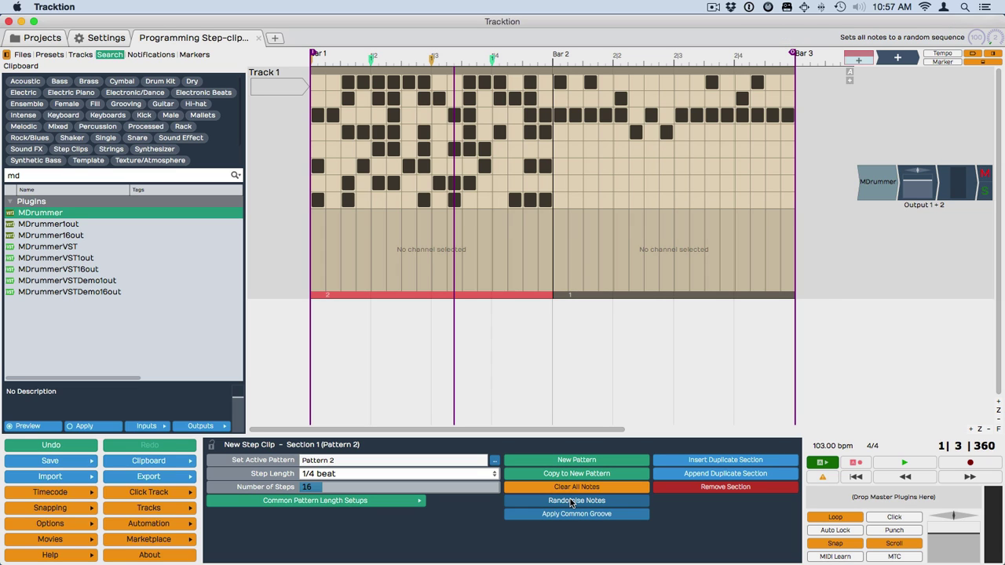
key("super+z")
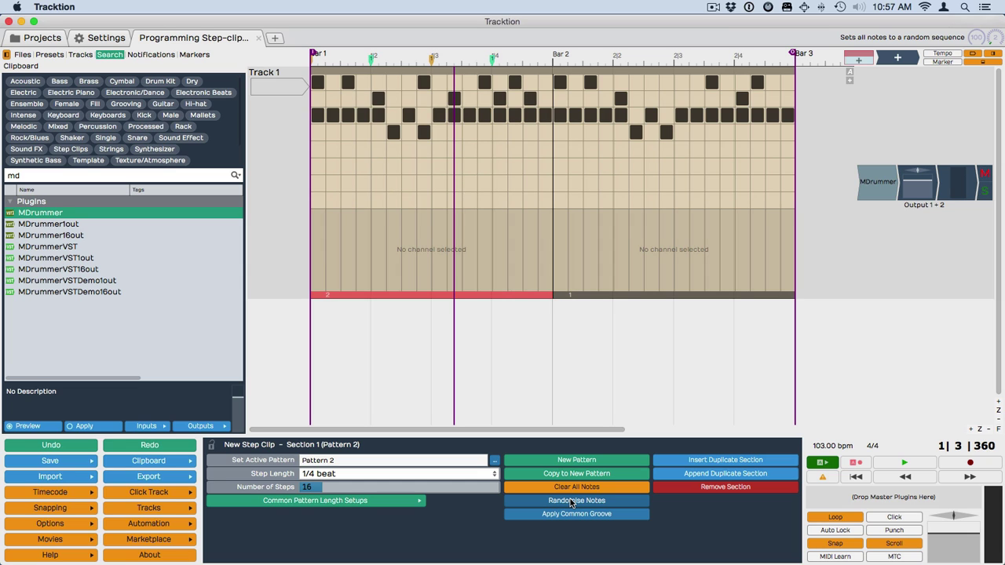
left_click(396, 296)
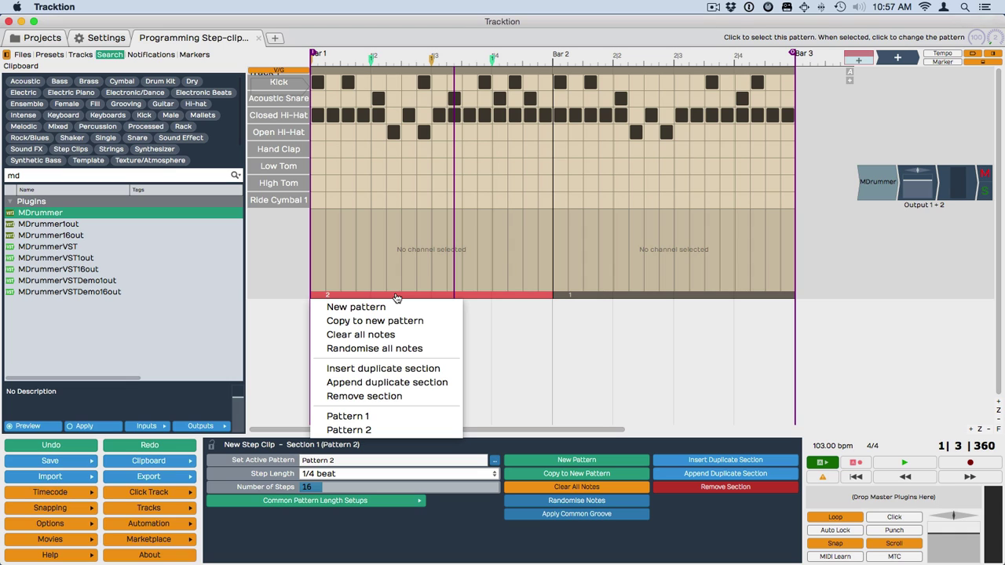
left_click(383, 350)
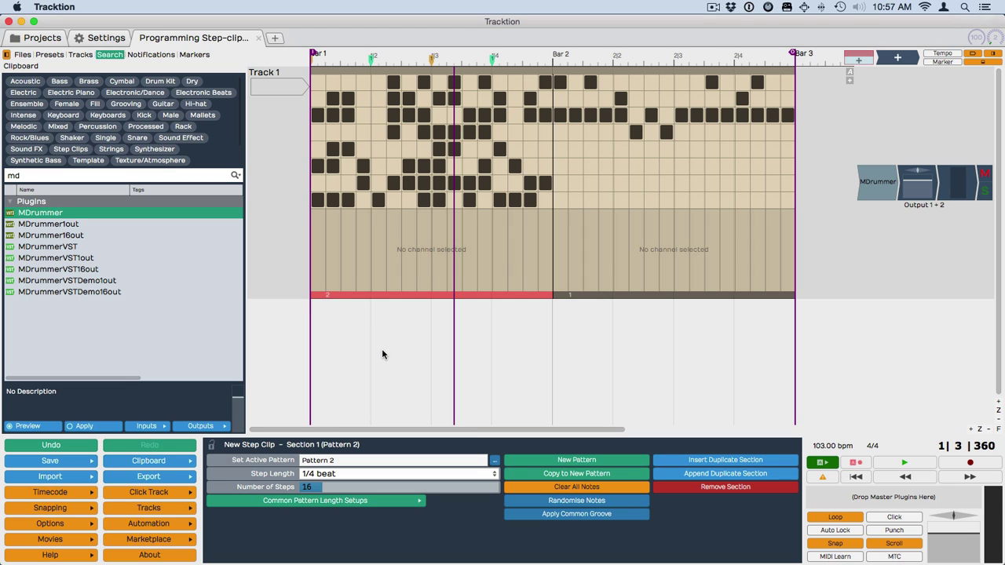
key("super+z")
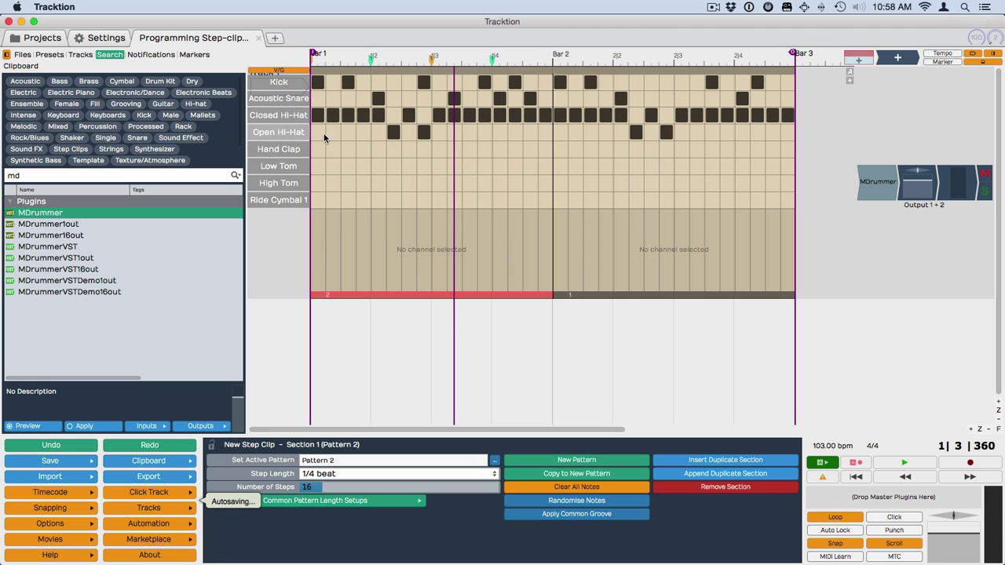
Randomise the Closed Hi-Hat steps and velocities and listen to the result.
left_click(278, 116)
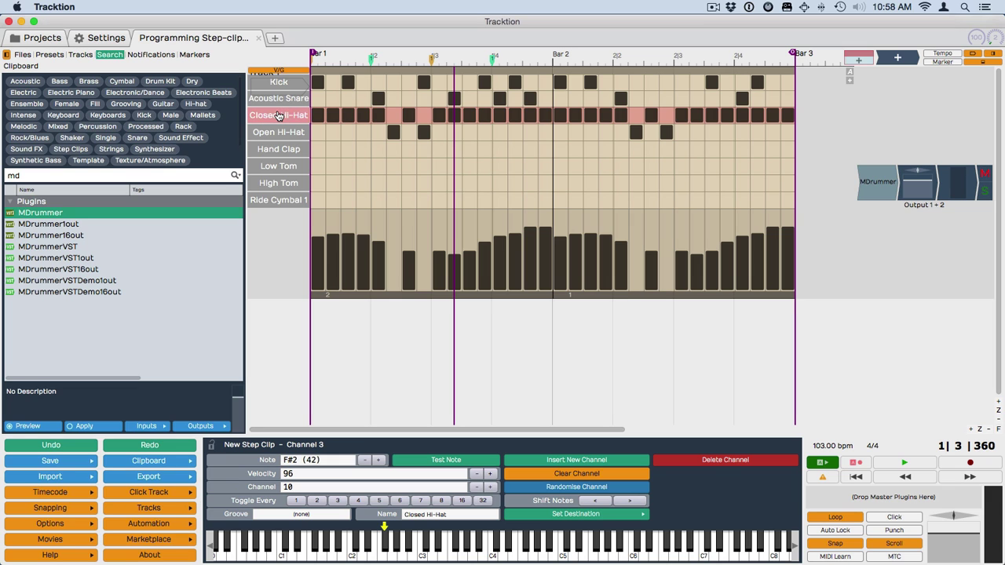
left_click(567, 491)
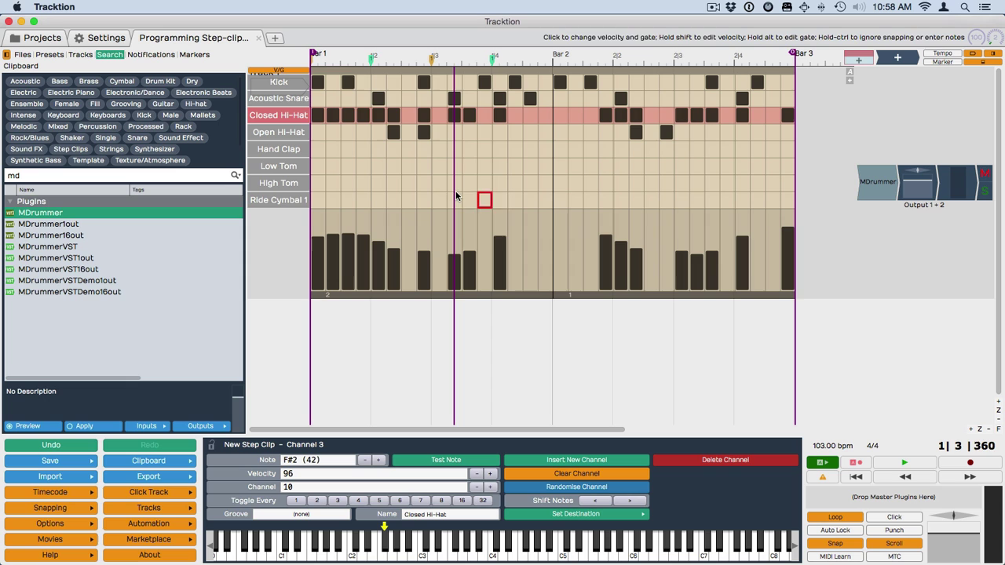
key("space")
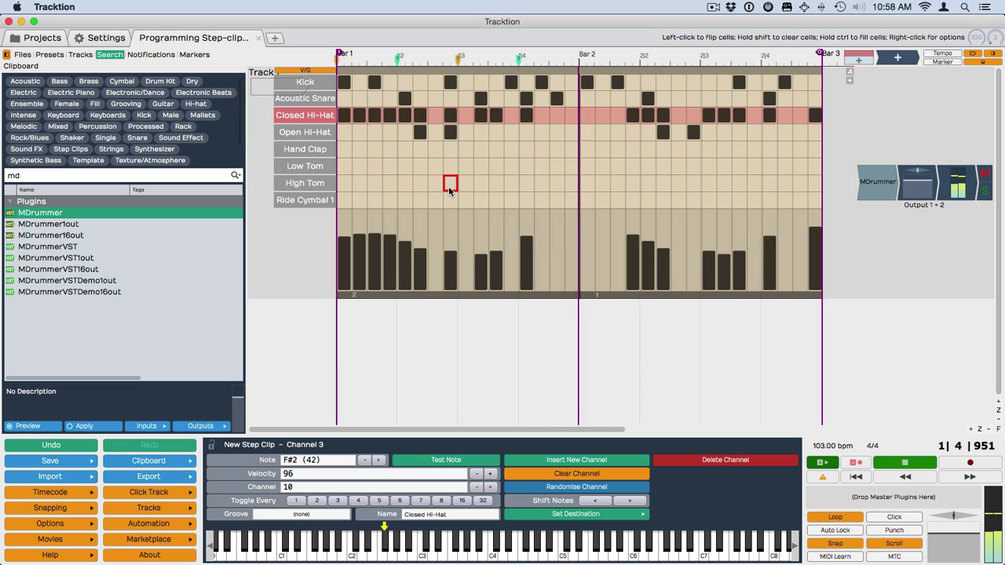
key("space")
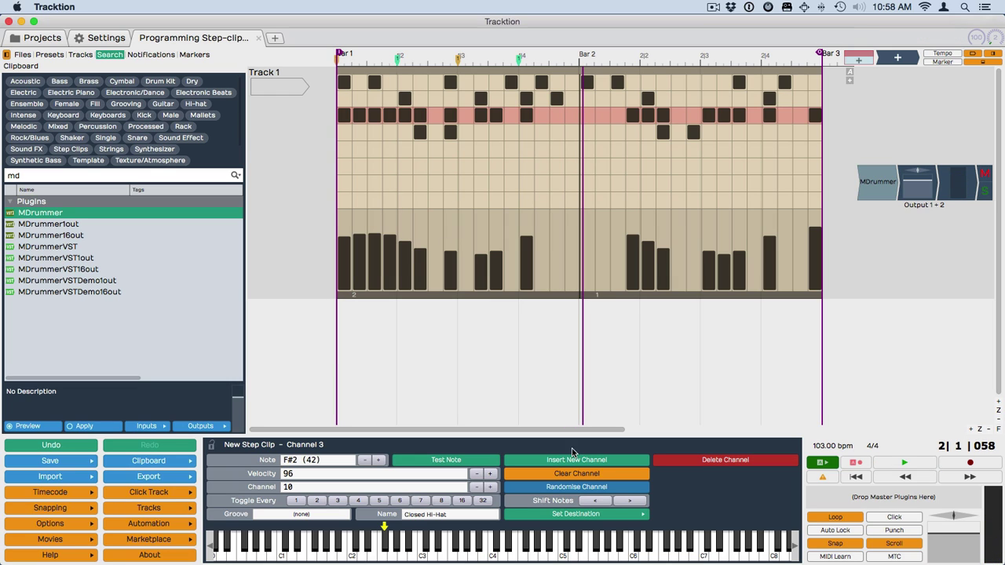
Nudge the Closed Hi-Hat notes with the Shift Notes arrows until they sit two steps later.
left_click(637, 501)
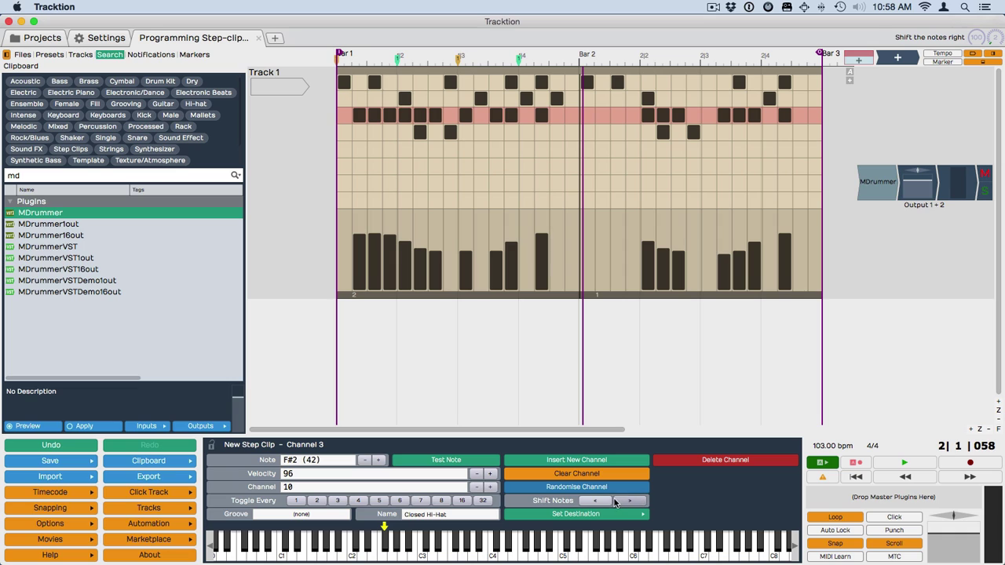
left_click(637, 501)
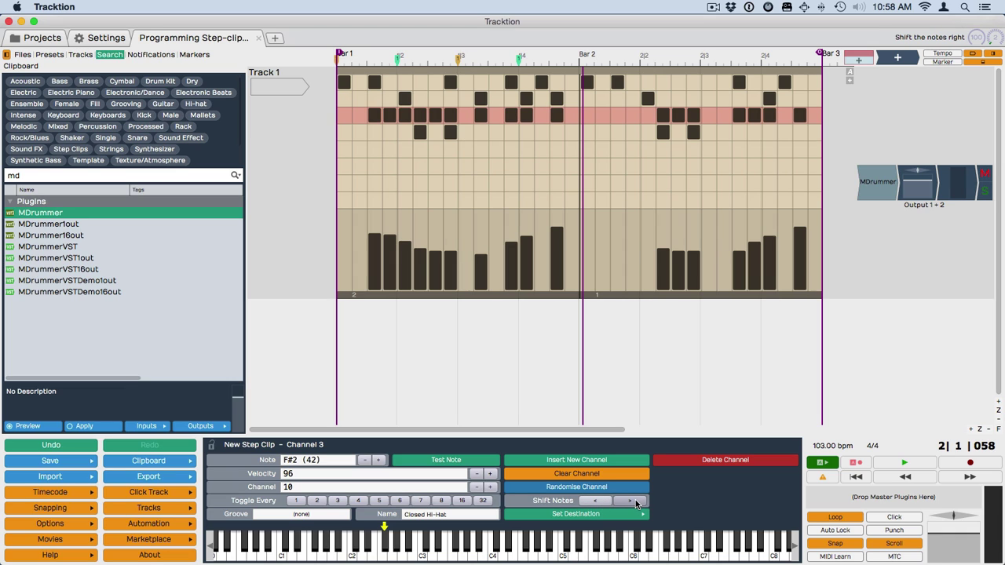
left_click(590, 502)
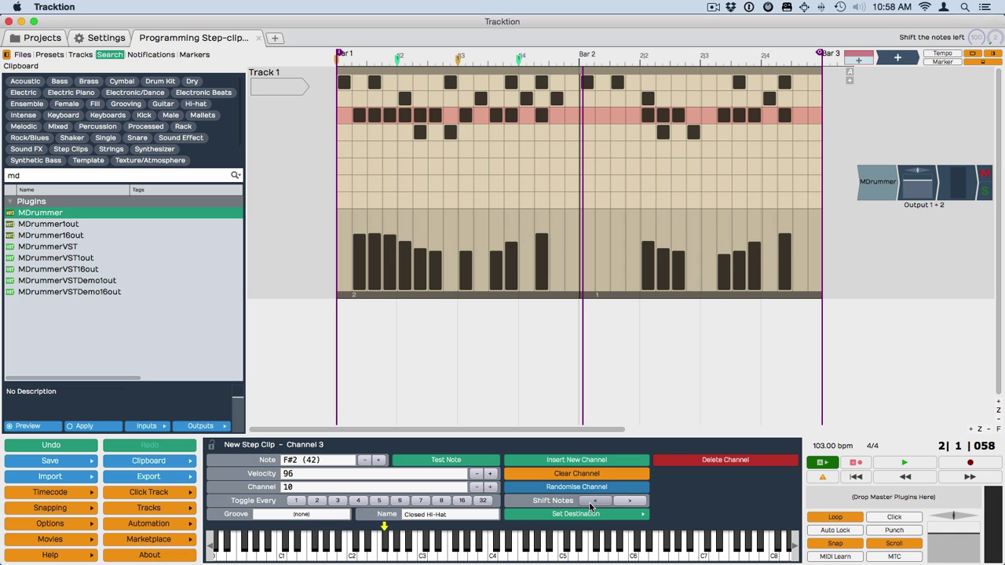
left_click(589, 502)
left_click(621, 504)
left_click(621, 503)
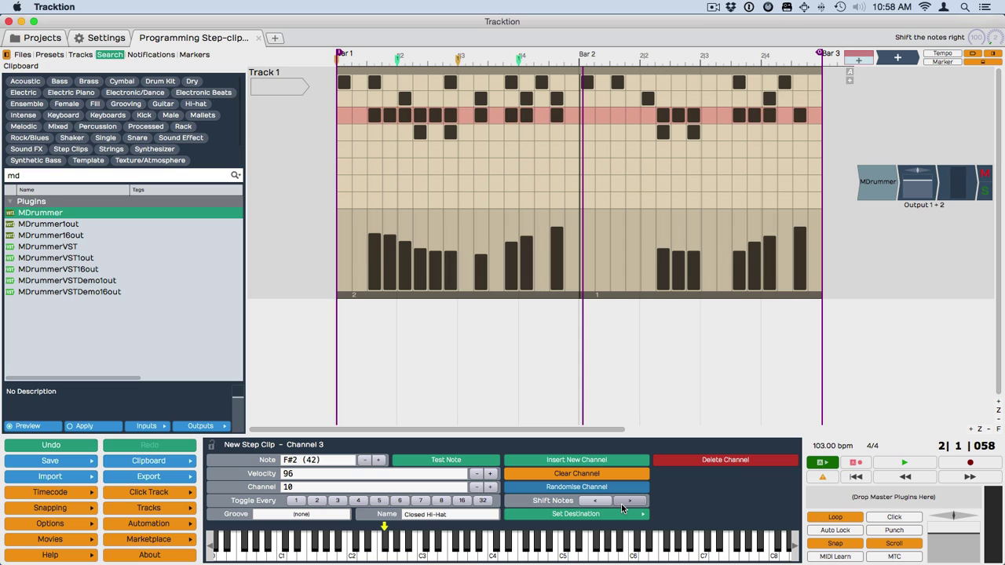
Play the beat, zoom in on Bar 1, and open the Closed Hi-Hat channel for editing.
key("space")
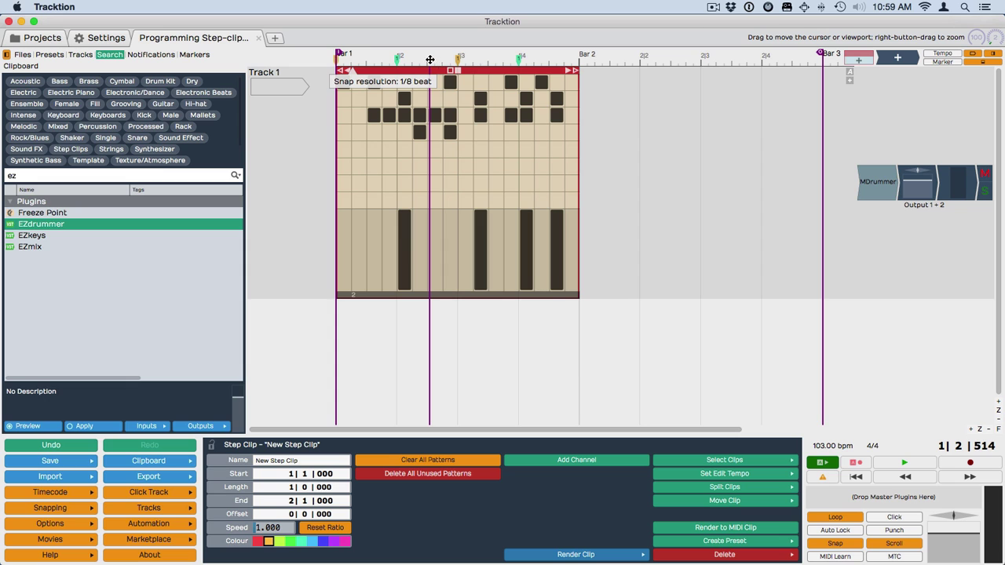
scroll(440, 61, "up", 2)
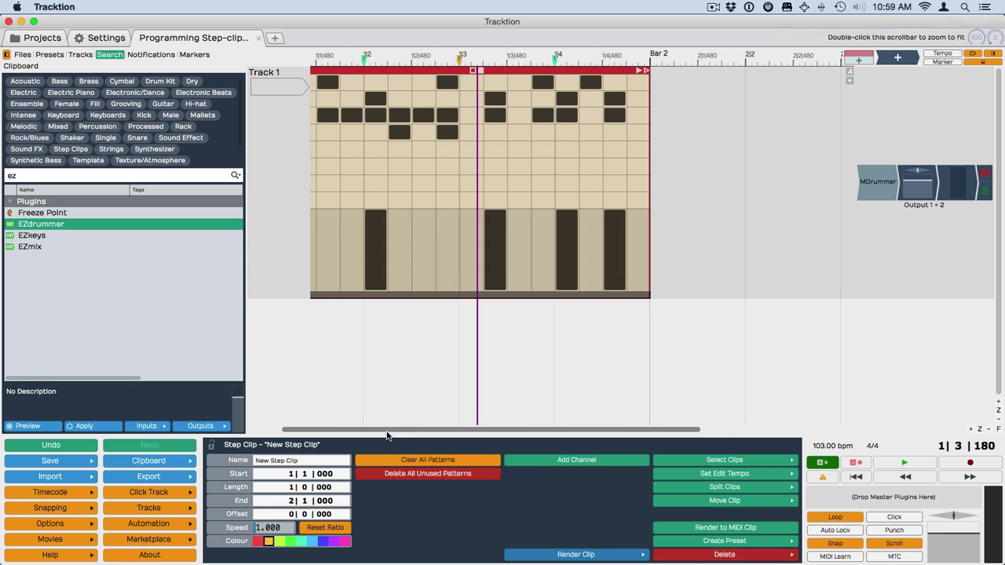
left_click_drag(385, 431, 334, 435)
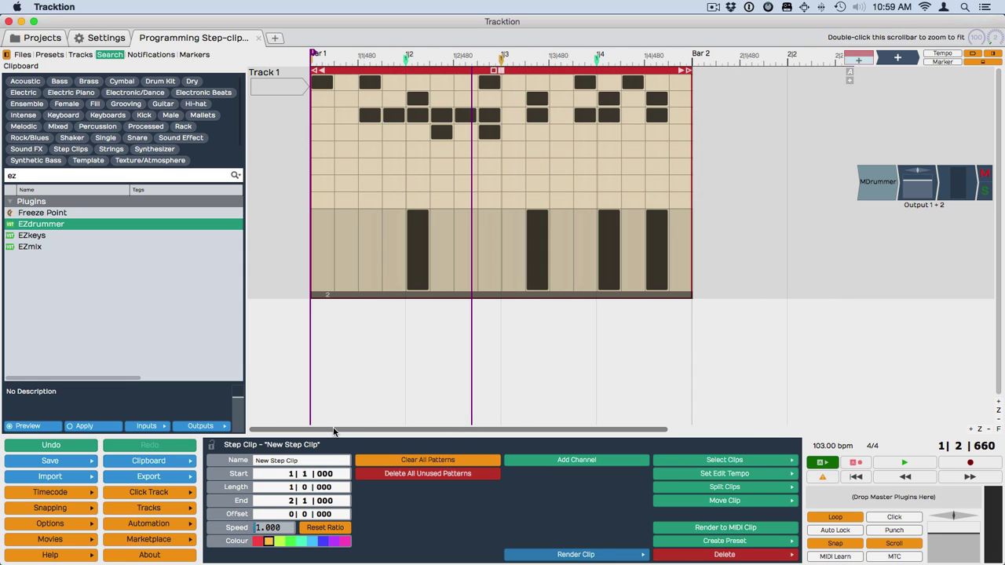
mouse_move(413, 98)
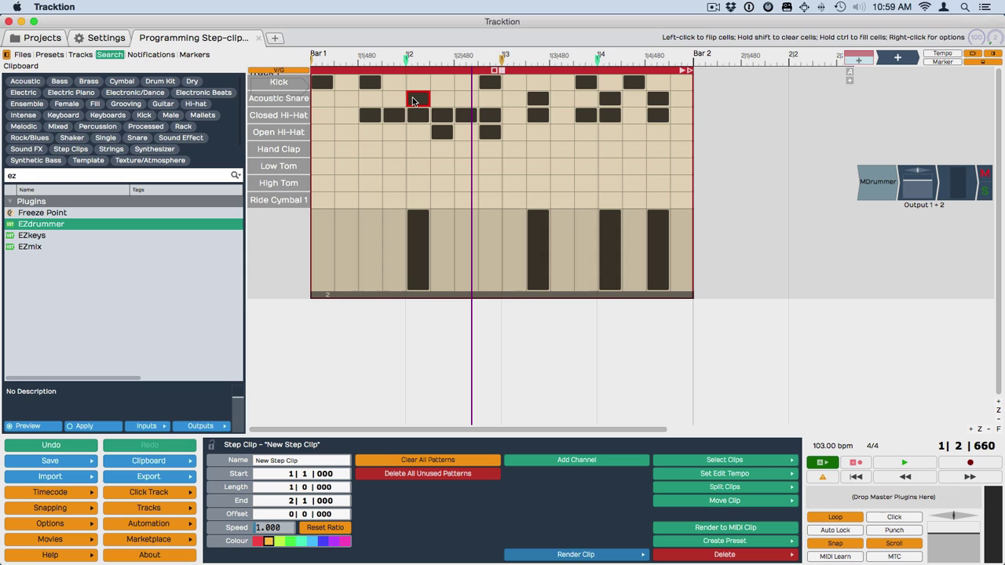
left_click(300, 124)
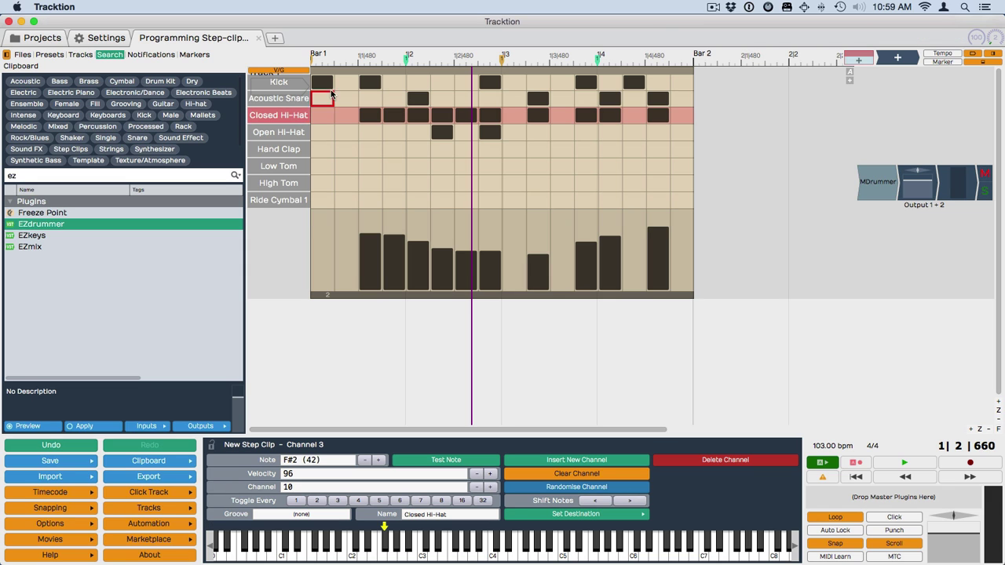
Lower early hi-hat velocities, shorten several hat gates, and set the step-3 hat's velocity to 72.
mouse_move(370, 241)
left_mouse_down()
mouse_move(440, 246)
mouse_move(483, 230)
mouse_move(504, 243)
mouse_move(590, 242)
mouse_move(663, 223)
mouse_move(616, 229)
left_mouse_up()
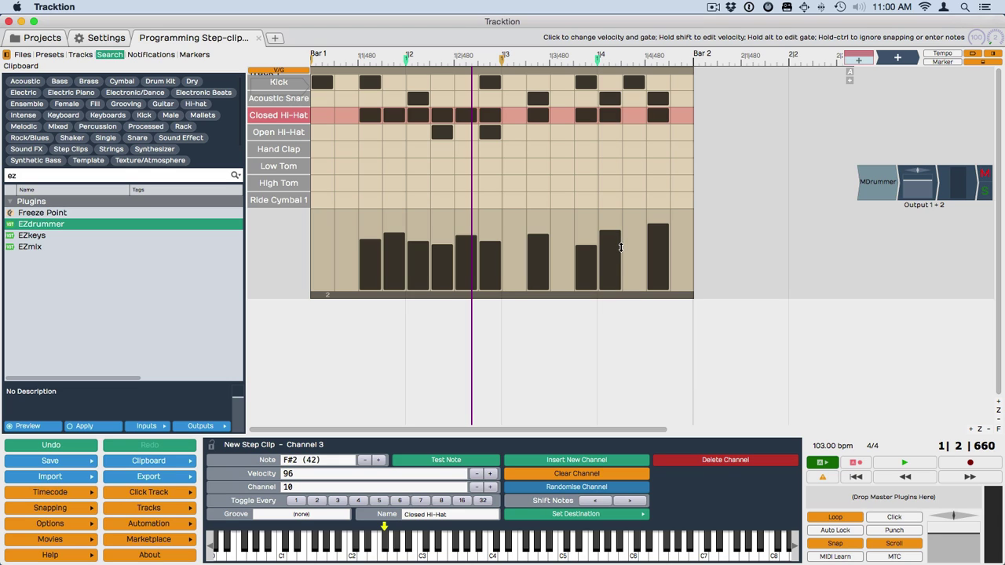
mouse_move(620, 246)
left_mouse_down()
mouse_move(601, 247)
mouse_move(625, 248)
left_mouse_up()
left_click_drag(668, 237, 651, 238)
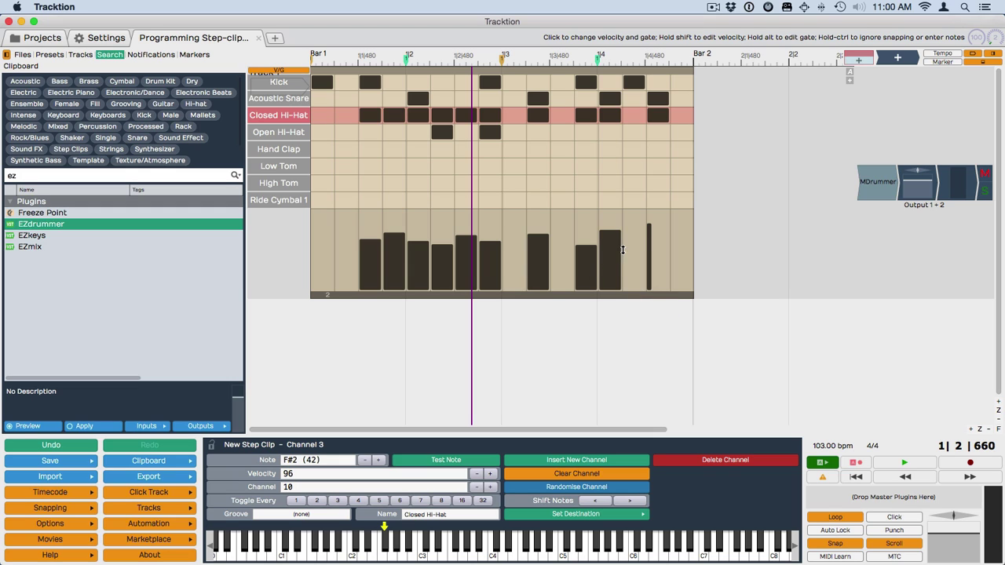
mouse_move(619, 245)
left_mouse_down()
mouse_move(624, 238)
mouse_move(610, 240)
mouse_move(620, 242)
mouse_move(615, 250)
left_mouse_up()
mouse_move(373, 230)
left_mouse_down()
mouse_move(372, 260)
mouse_move(369, 219)
mouse_move(366, 270)
mouse_move(363, 244)
left_mouse_up()
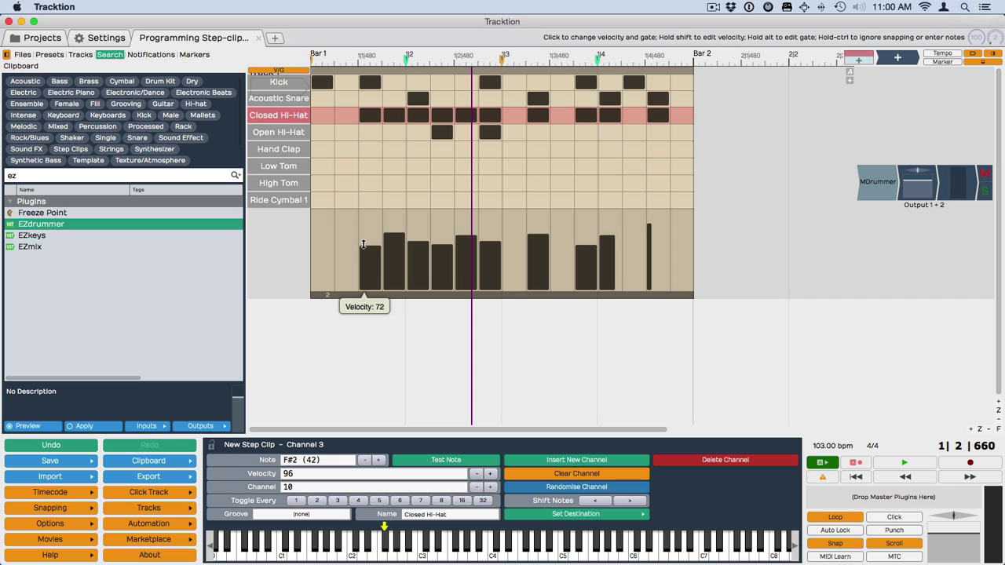
Undo the edits and draw a hi-hat velocity ramp rising to 127, with the last gate at 1.
key("super+z")
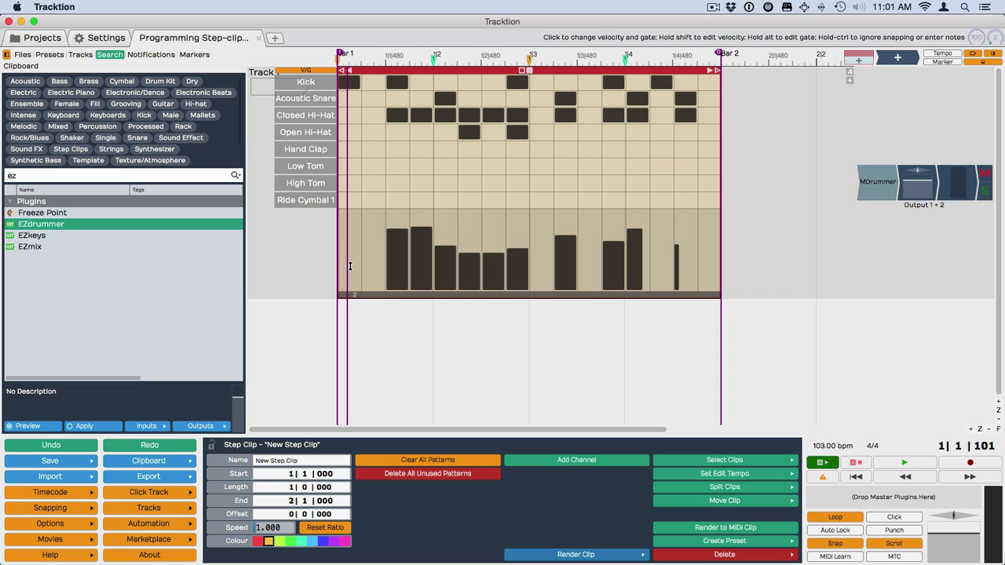
mouse_move(345, 281)
left_mouse_down()
mouse_move(420, 246)
mouse_move(479, 257)
mouse_move(528, 220)
mouse_move(545, 248)
mouse_move(591, 258)
mouse_move(644, 220)
mouse_move(668, 241)
mouse_move(705, 225)
left_mouse_up()
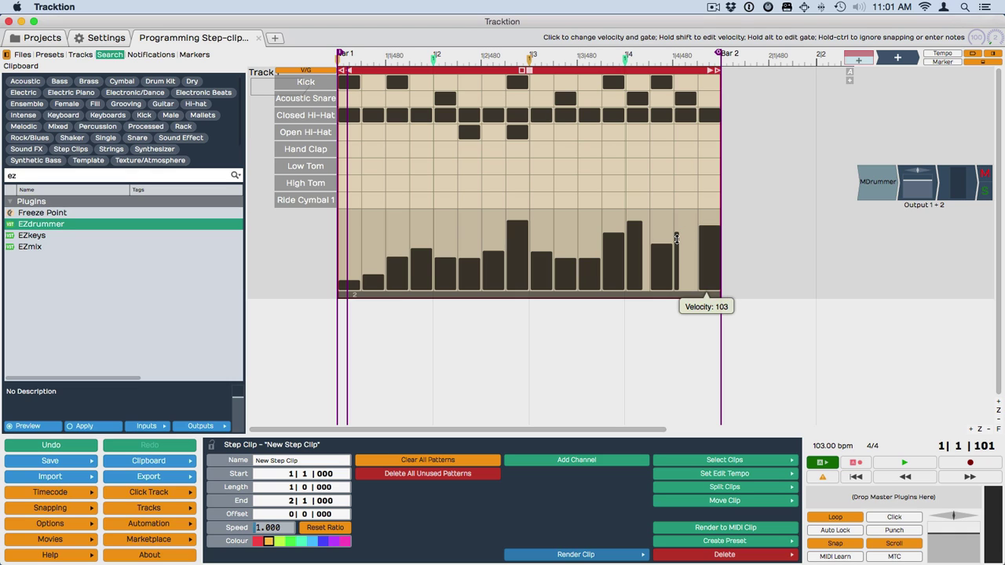
left_click_drag(676, 237, 676, 238)
mouse_move(347, 285)
left_mouse_down()
mouse_move(526, 262)
mouse_move(716, 208)
left_mouse_up()
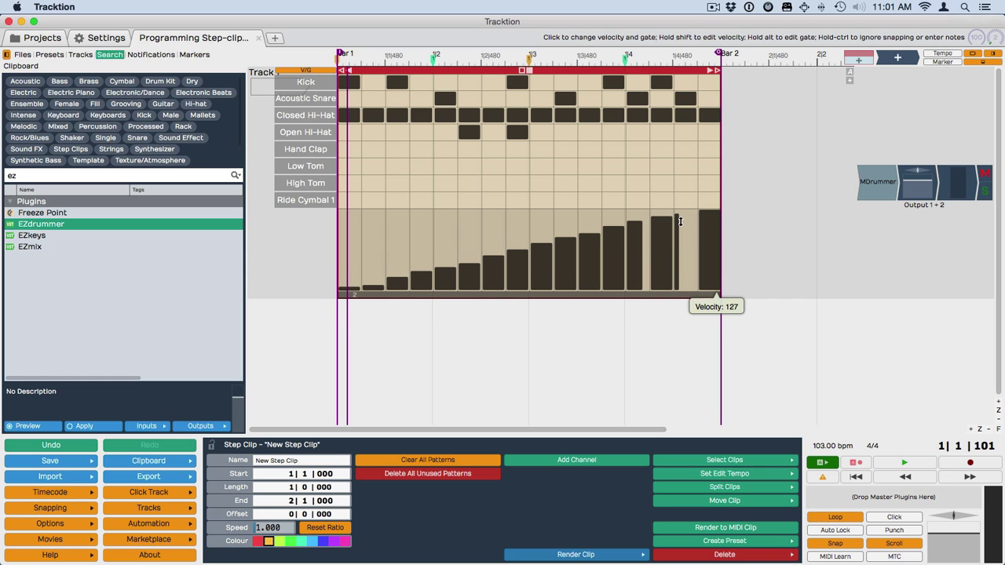
left_click_drag(680, 221, 694, 218)
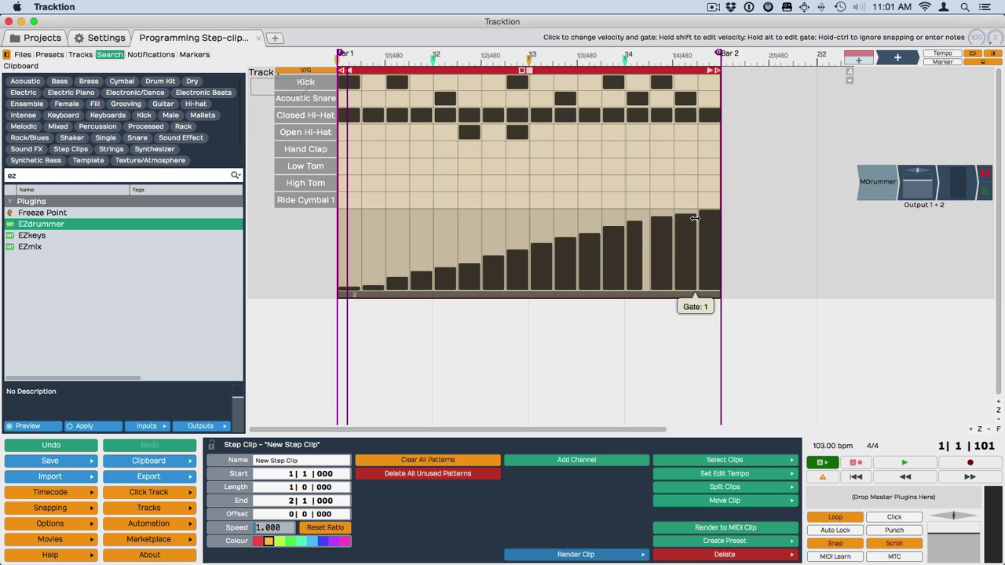
Widen the remaining hi-hat note to Gate 1 and delete the Ride Cymbal 1 channel.
left_click_drag(642, 238, 648, 237)
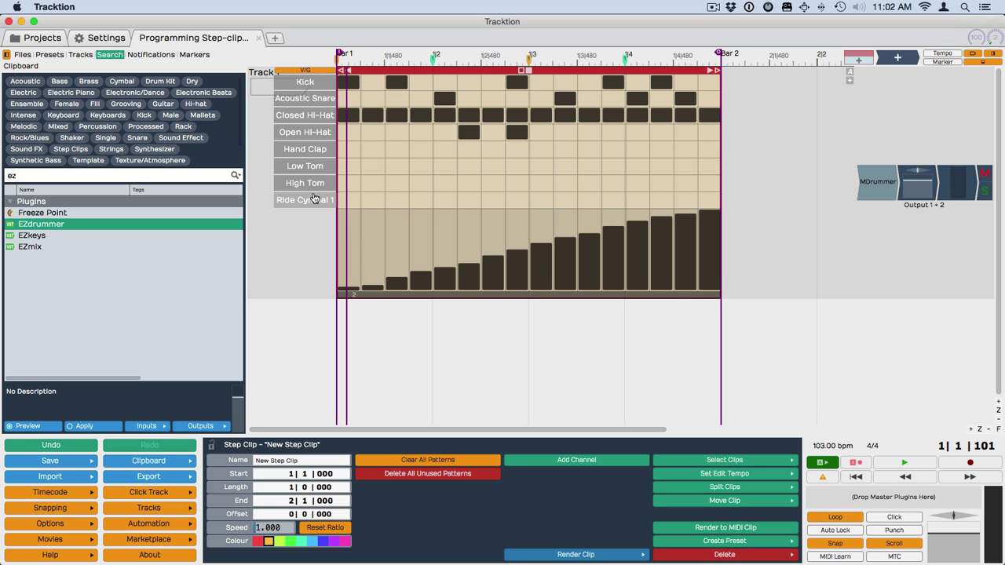
left_click(313, 201)
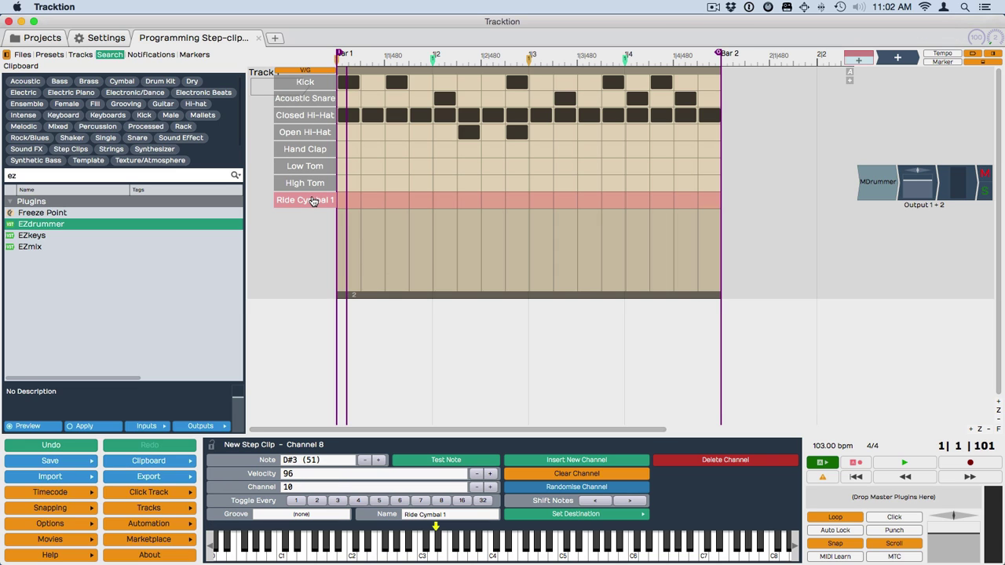
left_click(716, 460)
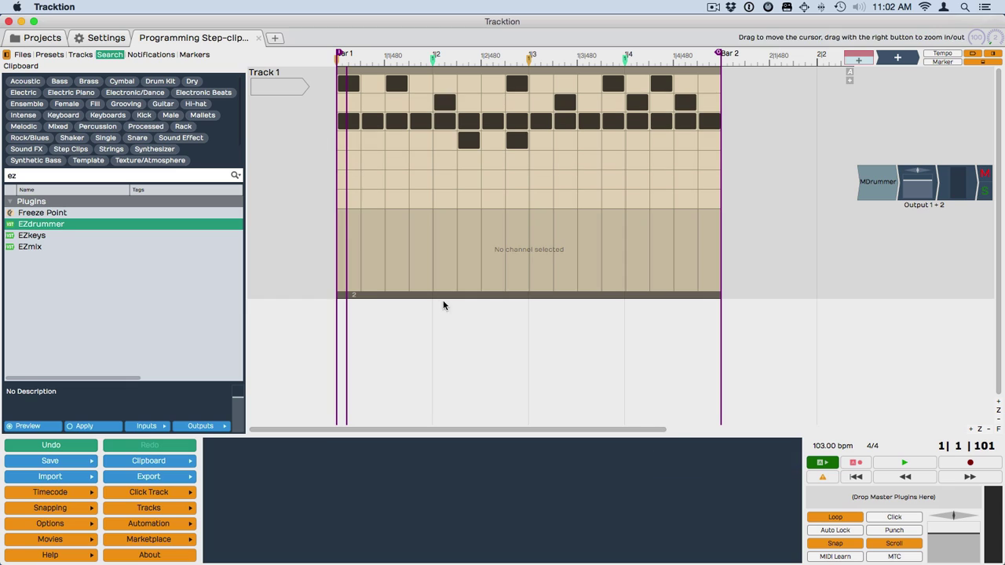
mouse_move(313, 200)
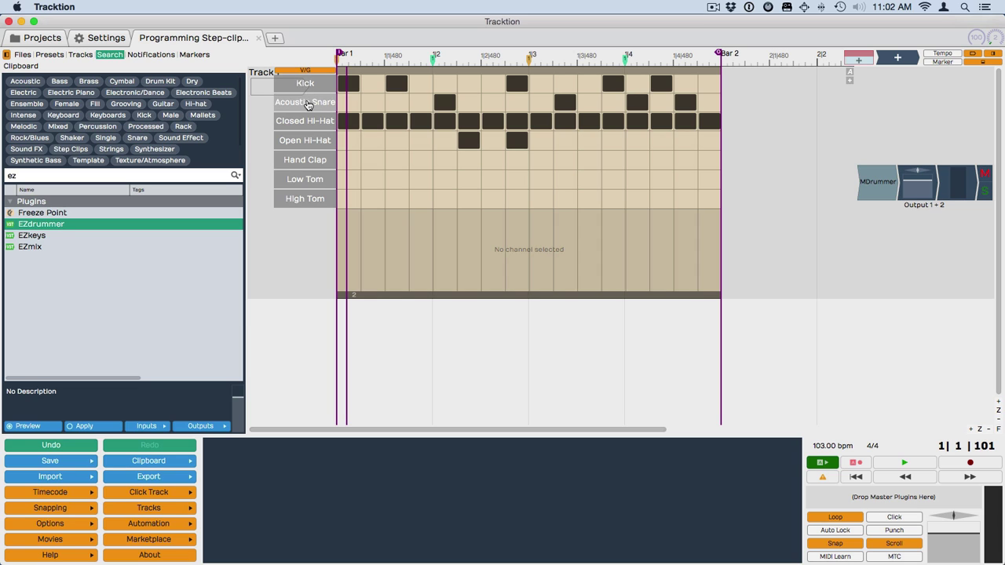
Insert a new channel '2' above Acoustic Snare and select it.
left_click(308, 104)
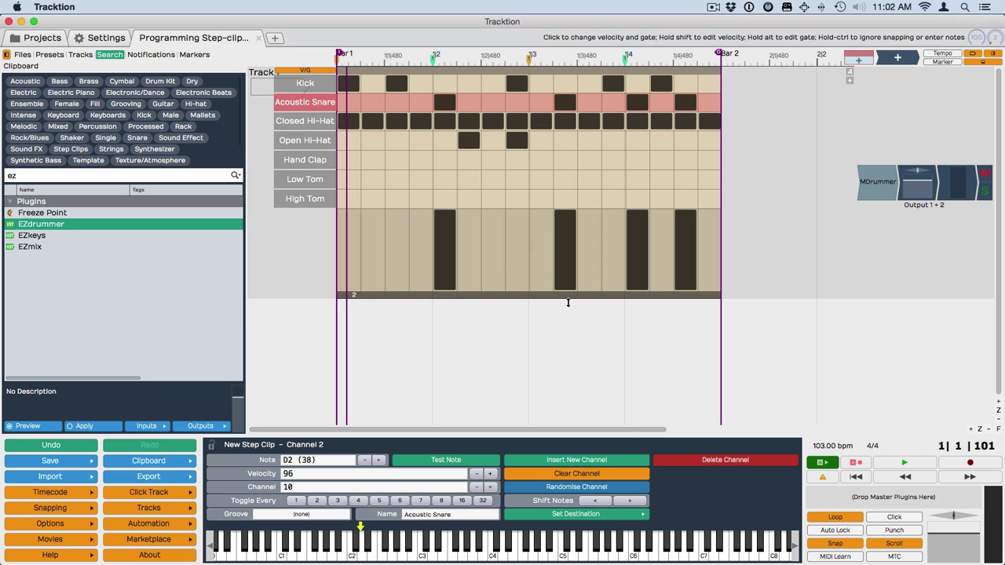
left_click(609, 460)
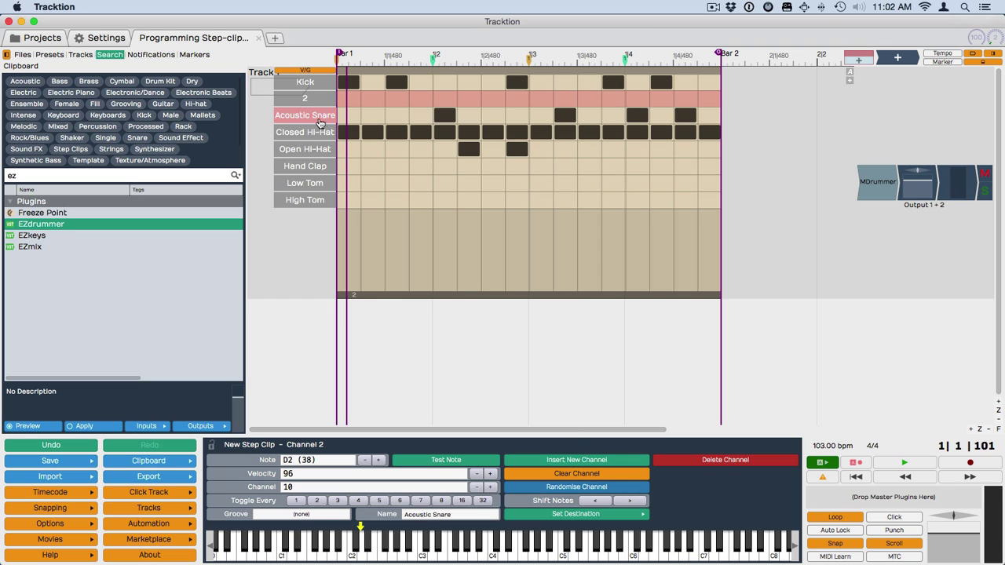
left_click(306, 100)
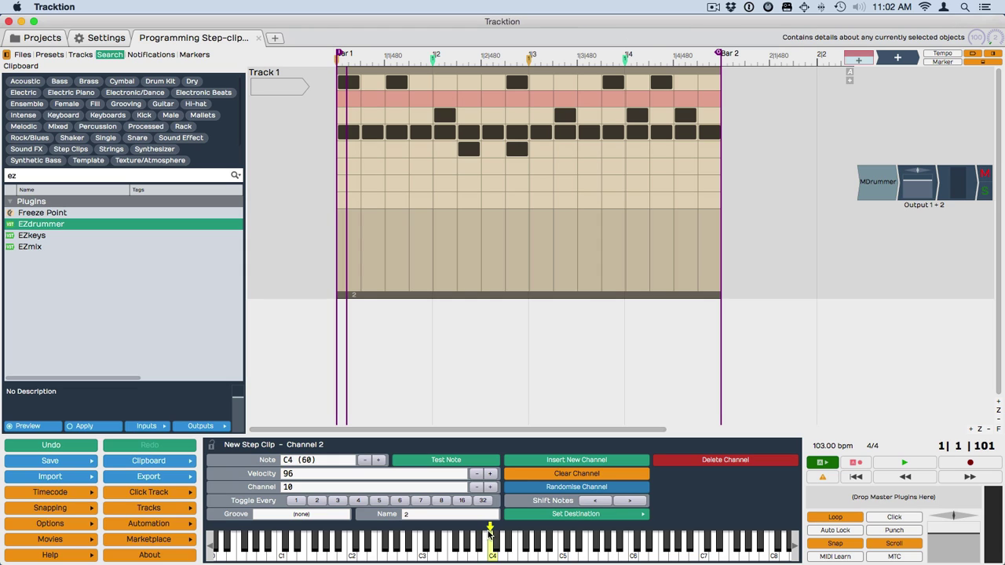
Set channel 2's drum note to G3 (55) using the piano keys.
left_click(467, 541)
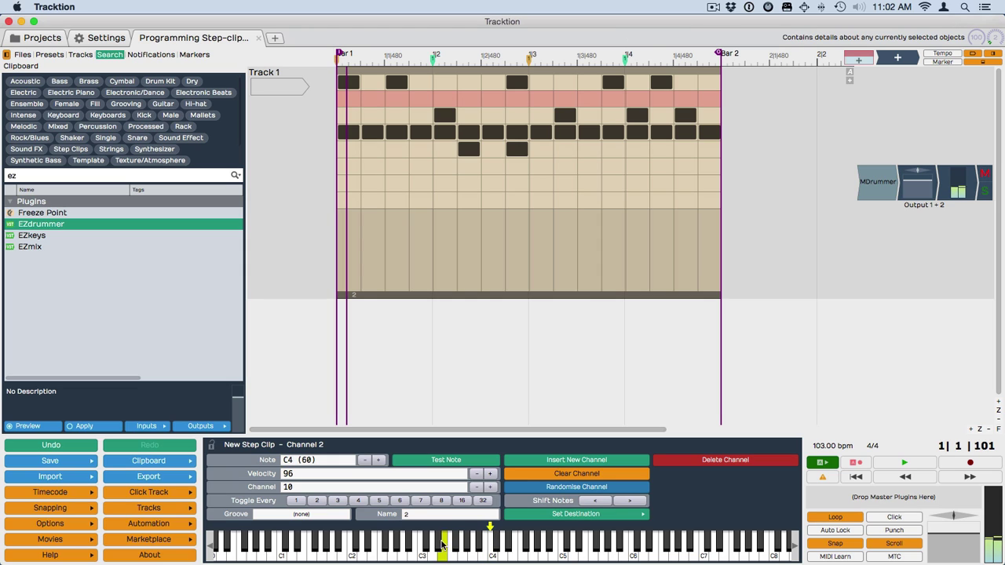
left_click(550, 542)
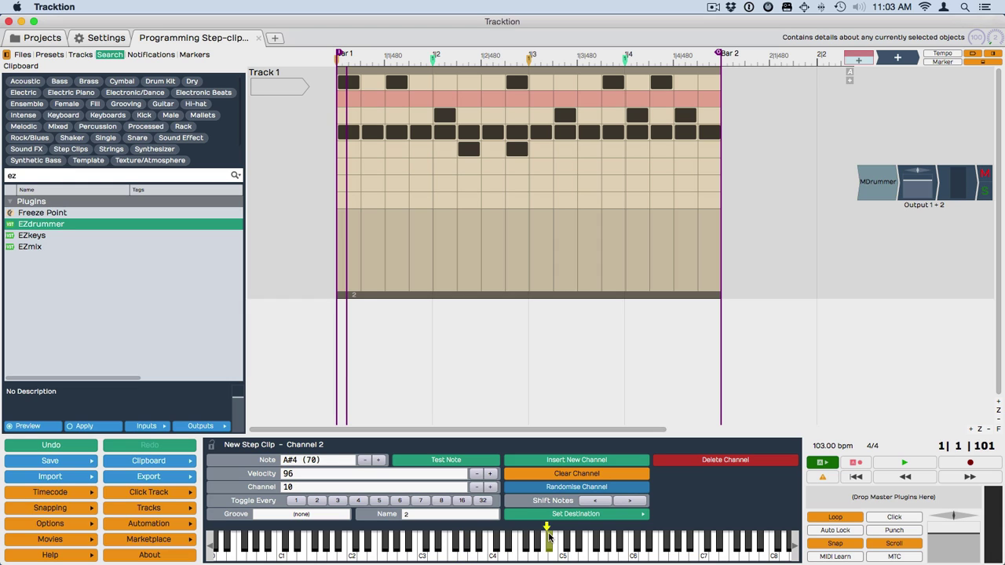
left_click(465, 539)
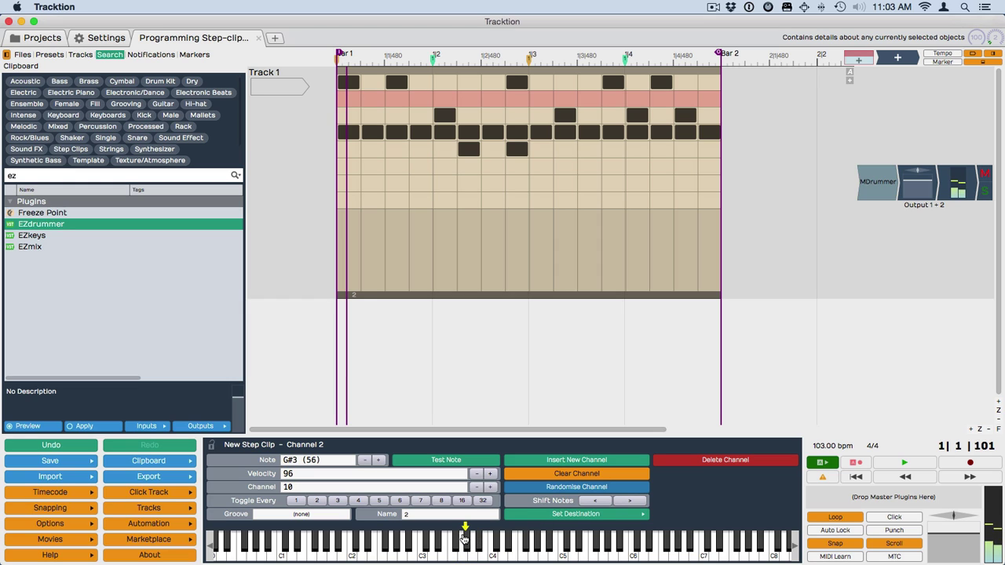
left_click(461, 538)
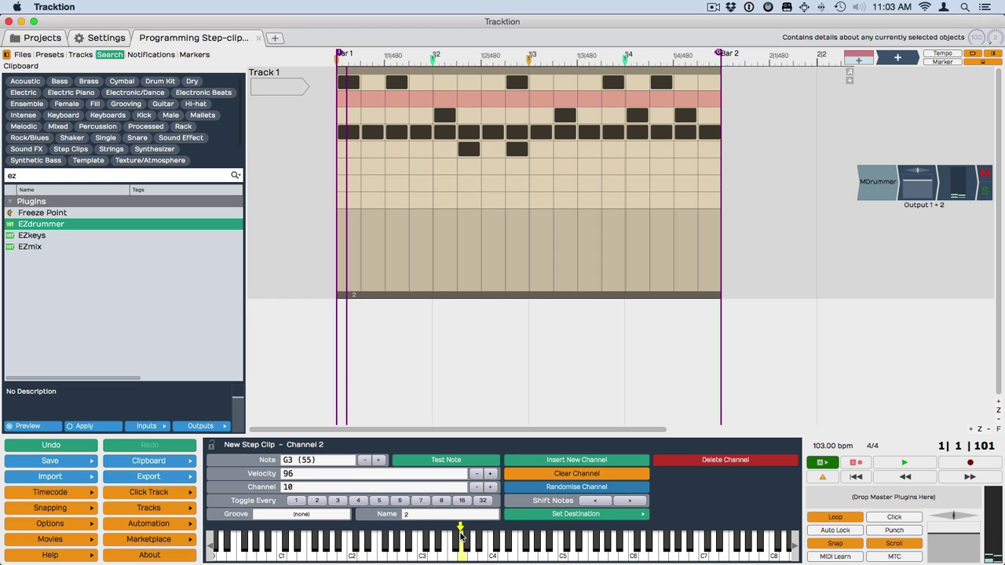
Fill steps 2–8 on the new fx channel, play the beat back, then select the whole clip.
mouse_move(395, 205)
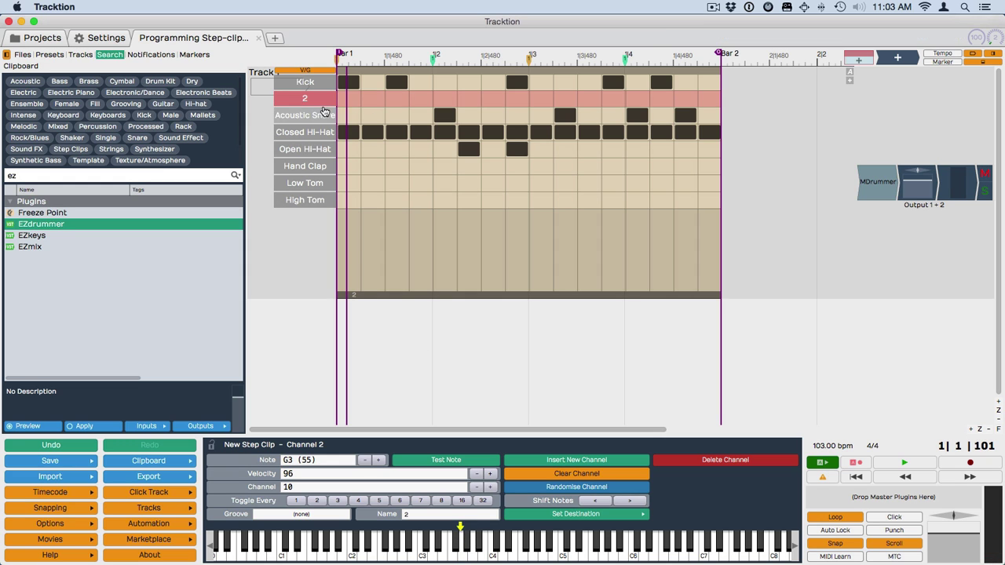
left_click_drag(355, 100, 510, 100)
key("space")
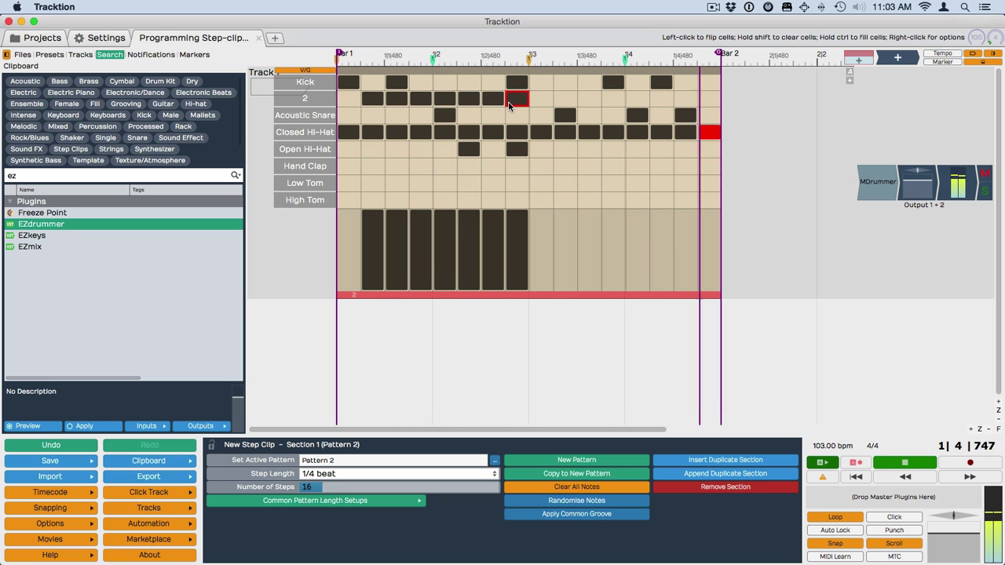
key("space")
left_click(304, 99)
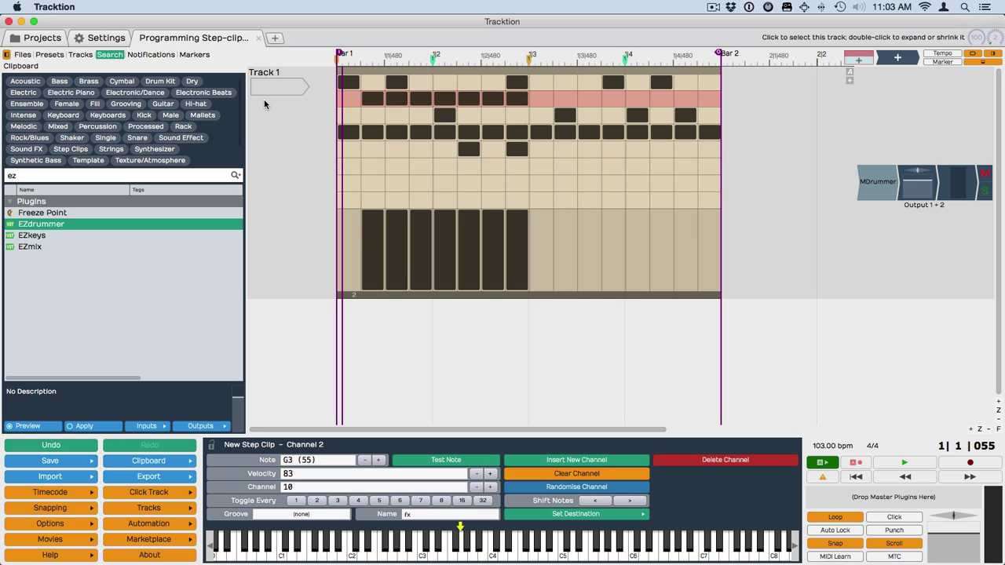
left_click(481, 70)
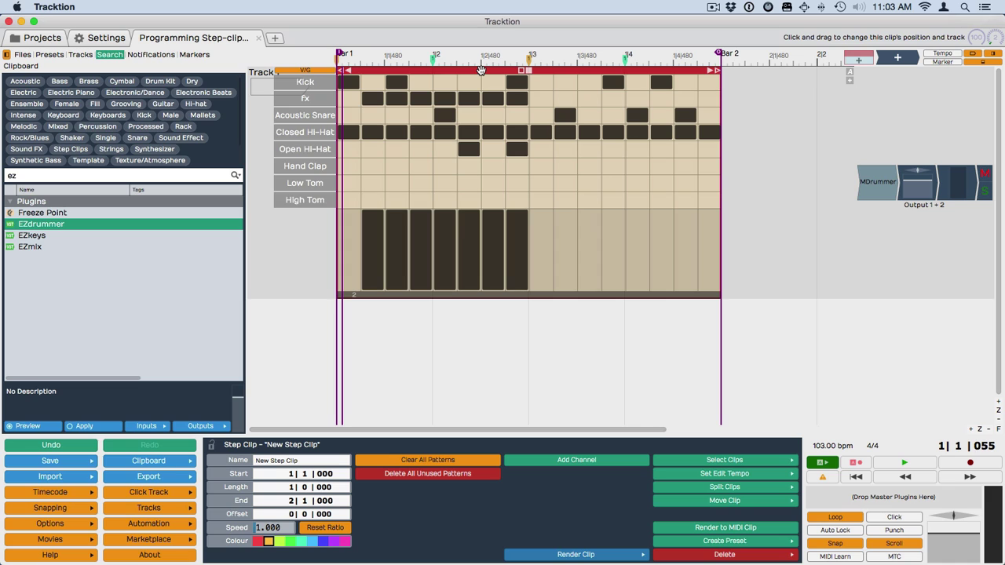
Save the clip with patterns included as preset 'Step Clip: Demo' under the Step Clips tag.
left_click(708, 542)
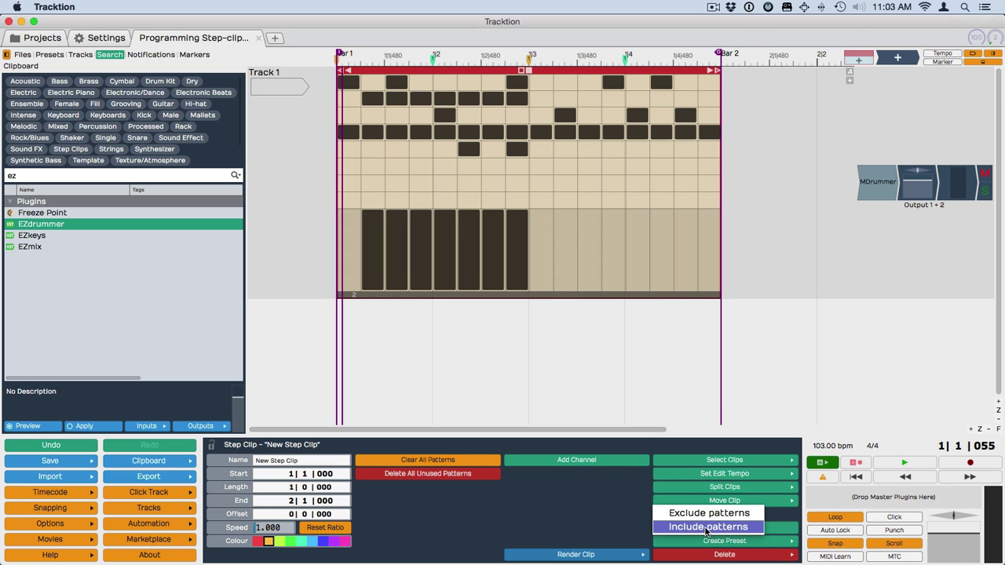
left_click(706, 529)
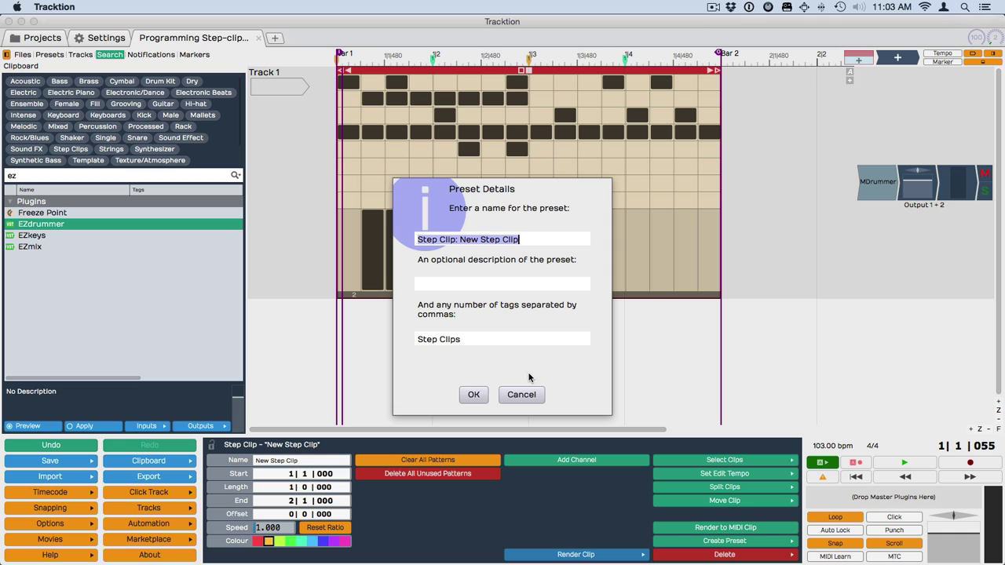
left_click(537, 237)
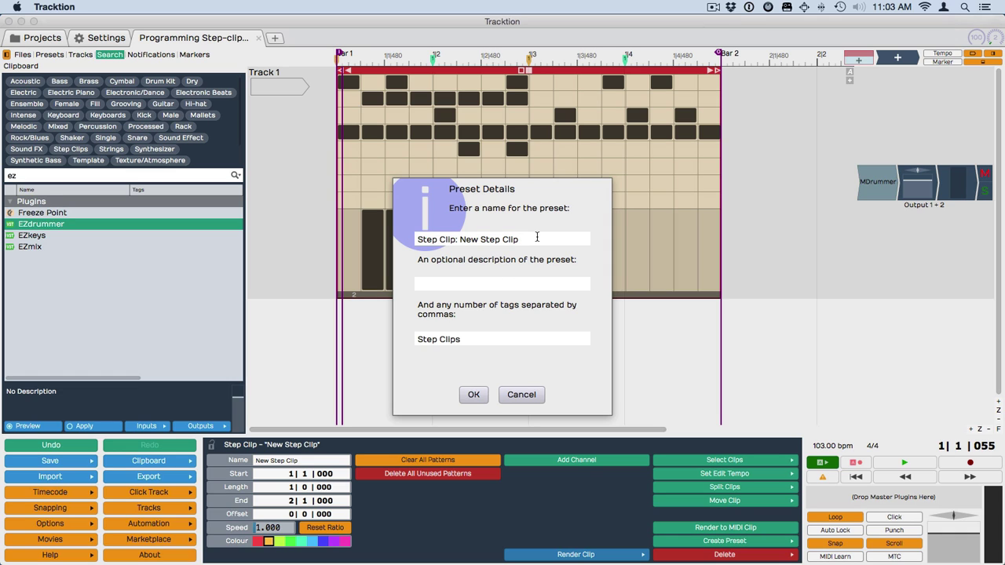
key("BackSpace")
key("BackSpace")
key("BackSpace")
key("BackSpace")
key("BackSpace")
key("BackSpace")
key("BackSpace")
key("BackSpace")
key("BackSpace")
key("BackSpace")
key("BackSpace")
key("BackSpace")
key("BackSpace")
type("Dee")
key("BackSpace")
type("mo")
left_click(473, 395)
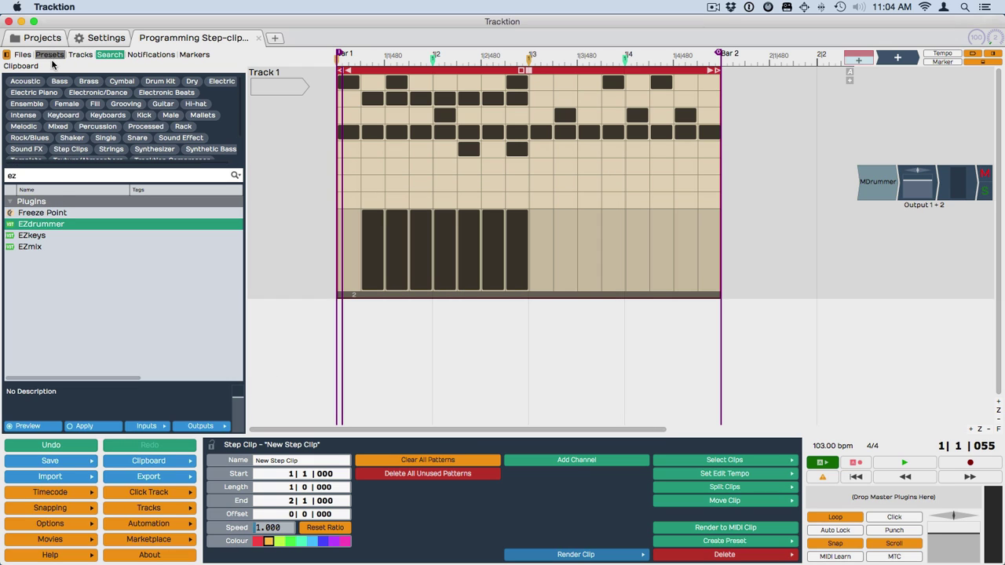
Search Presets for 'step clip', filter by the Step Clips tag, and select Step Clip: Demo.
left_click(236, 176)
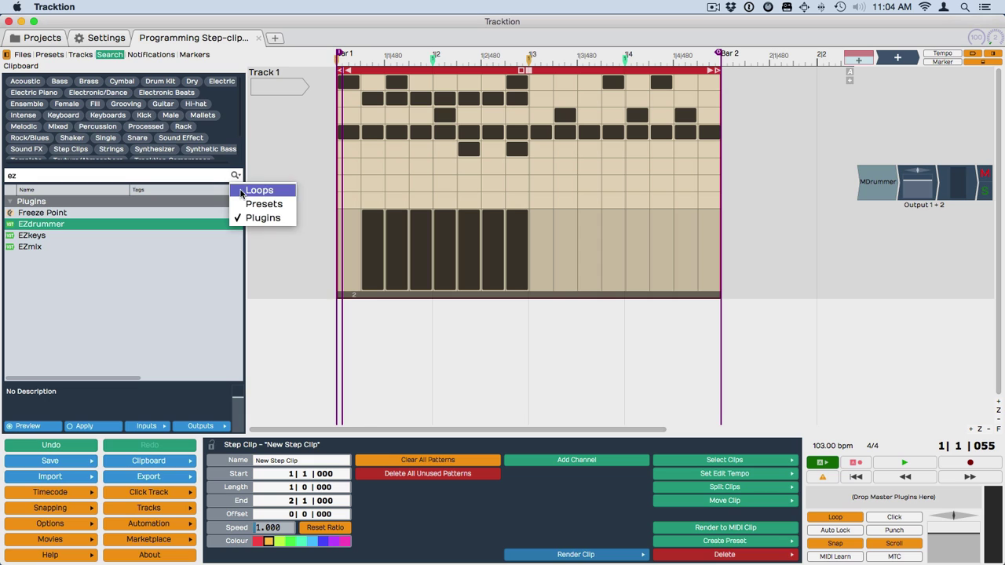
left_click(265, 202)
double_click(87, 174)
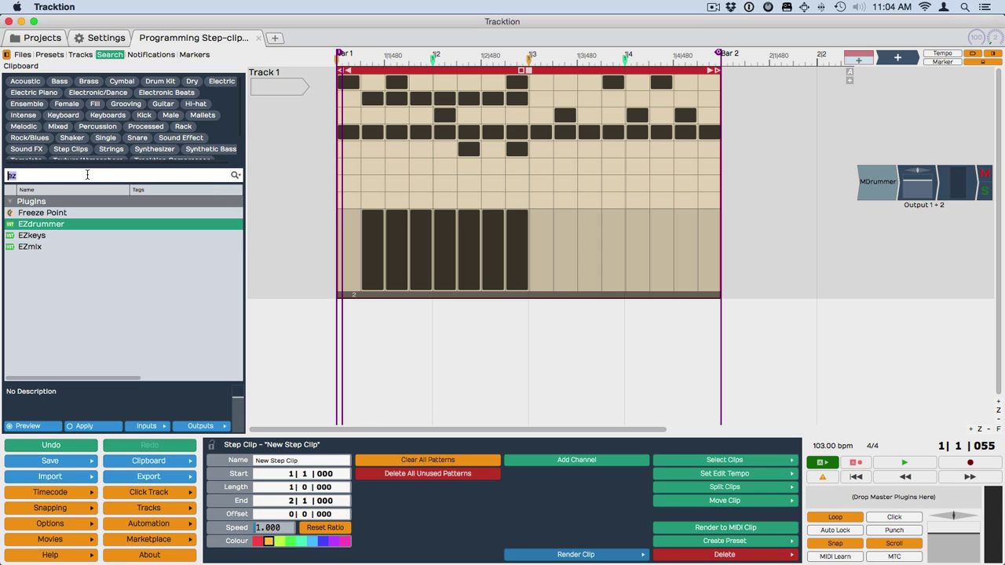
type("s")
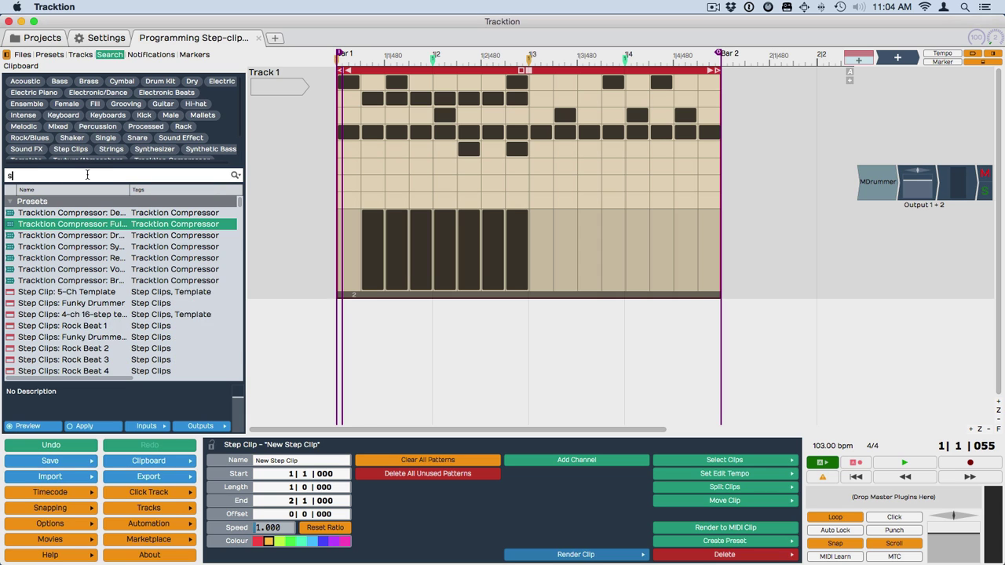
type("tep clip")
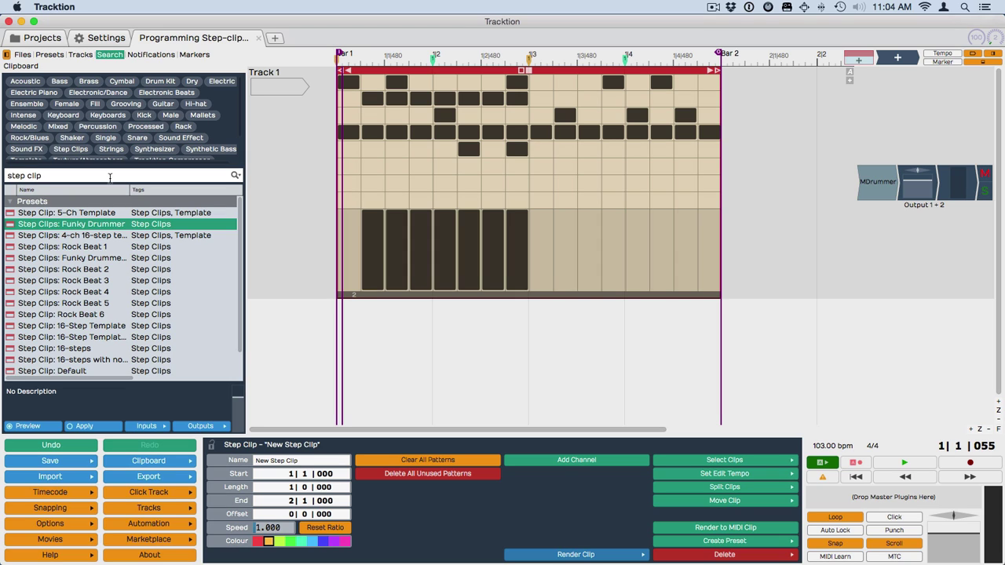
left_click(67, 149)
scroll(102, 329, "down", 2)
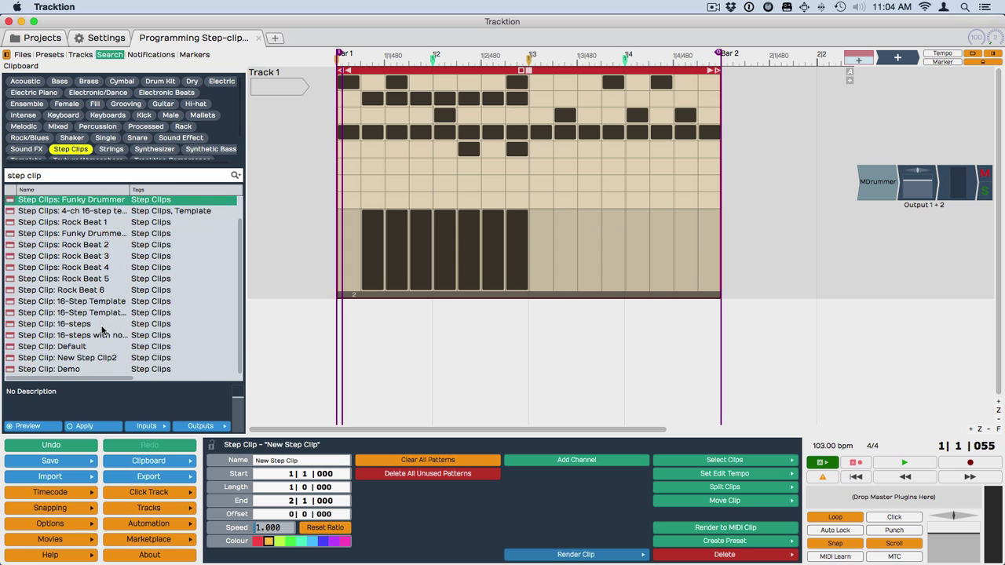
left_click(82, 370)
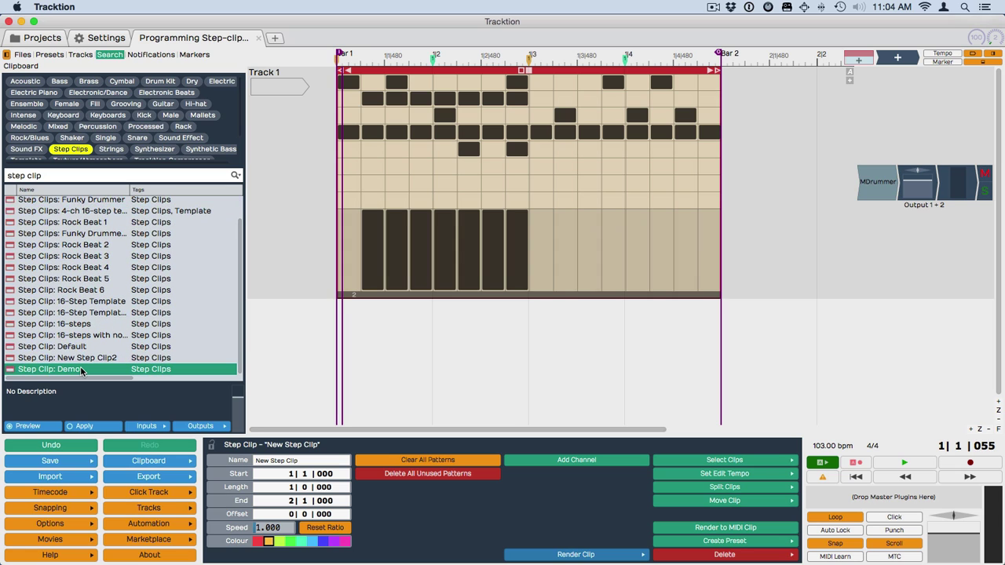
In the Presets library, filter by the Step Clips tag and select Step Clip: Demo.
left_click(52, 57)
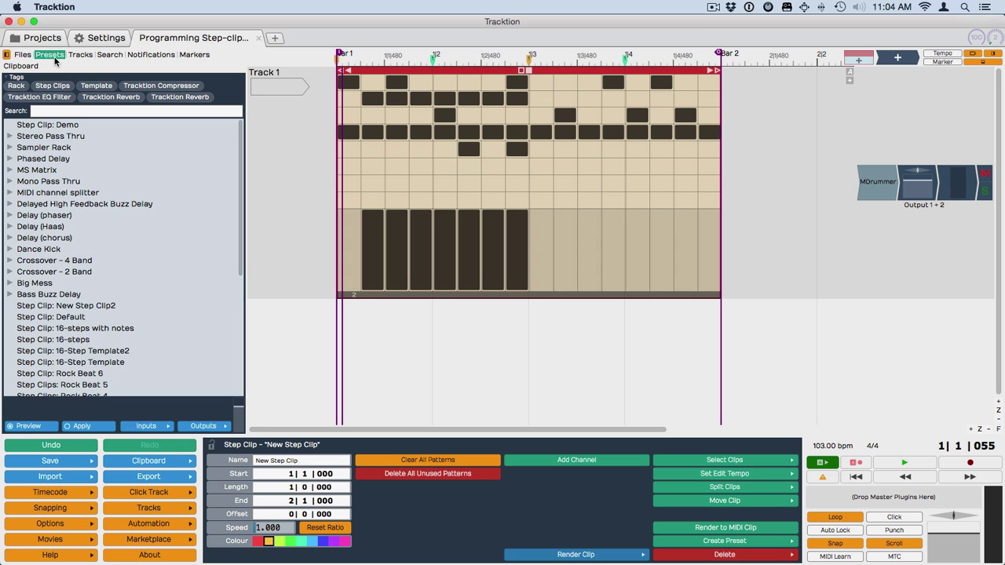
left_click(53, 85)
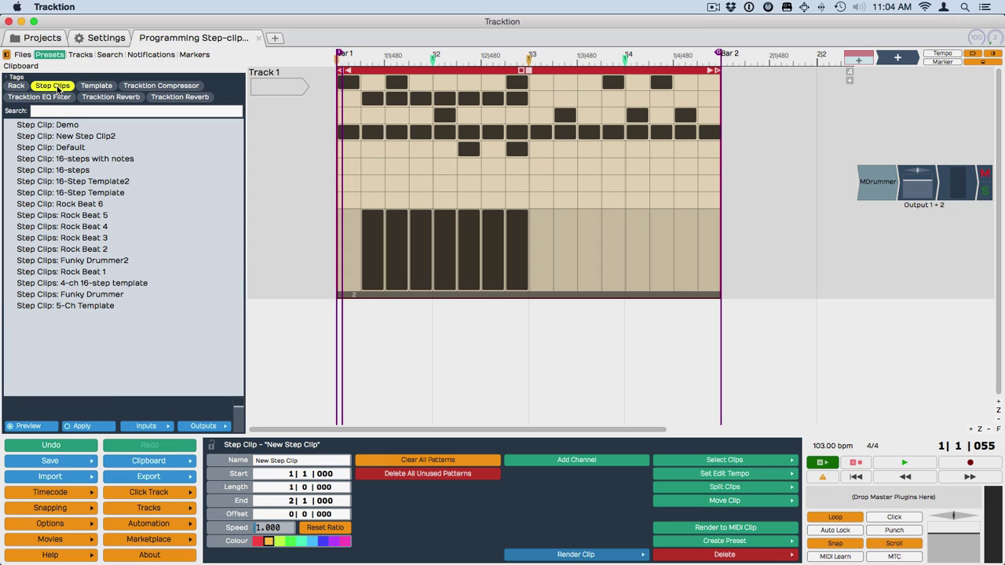
left_click(57, 127)
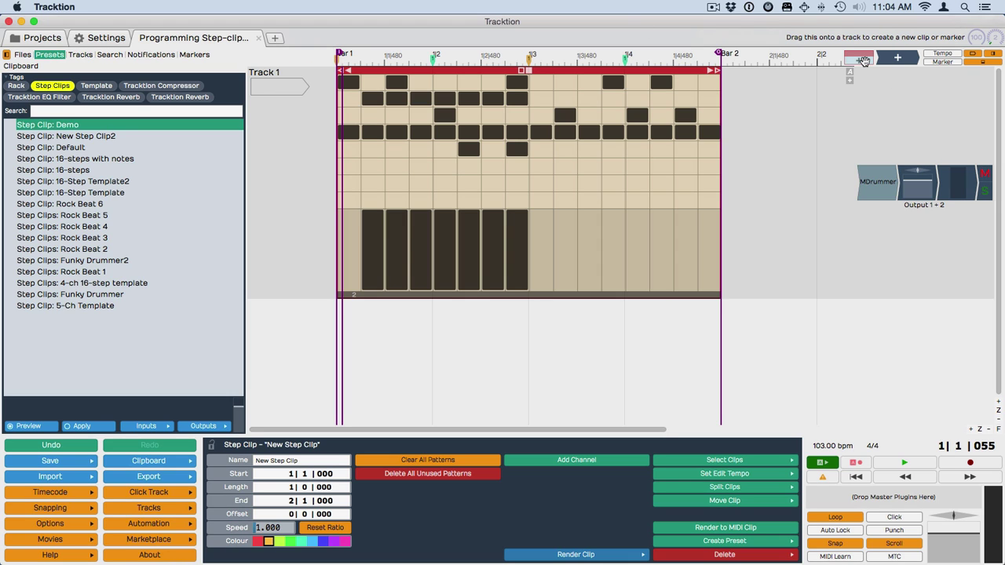
mouse_move(540, 83)
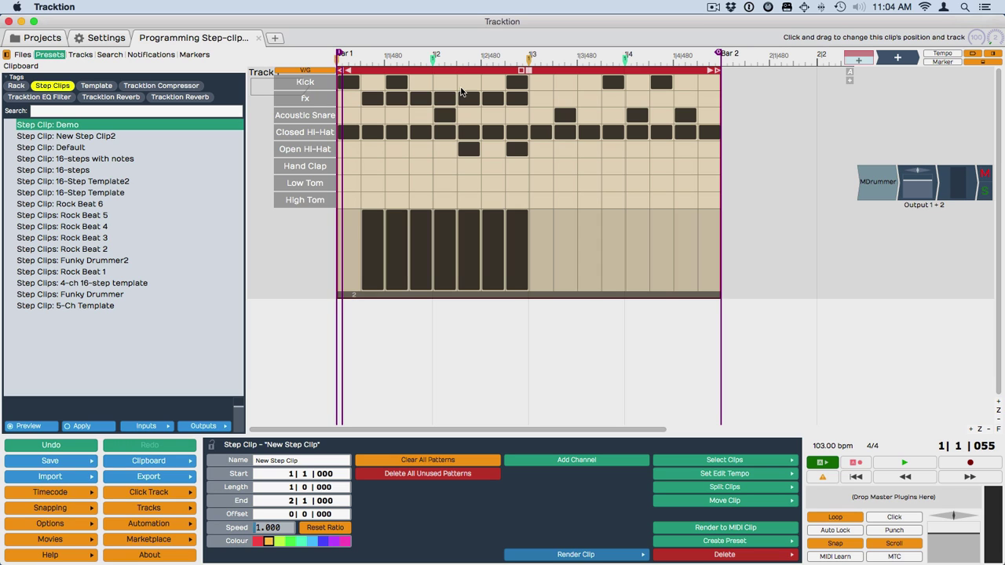
Clear all notes from the clip's Pattern 2, emptying every drum row.
left_click(453, 297)
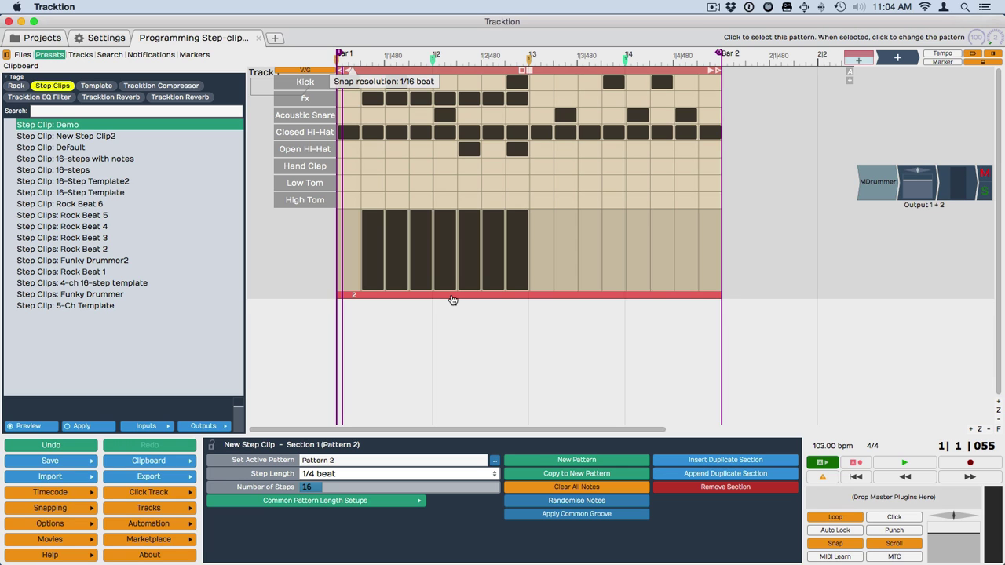
left_click(581, 488)
mouse_move(347, 78)
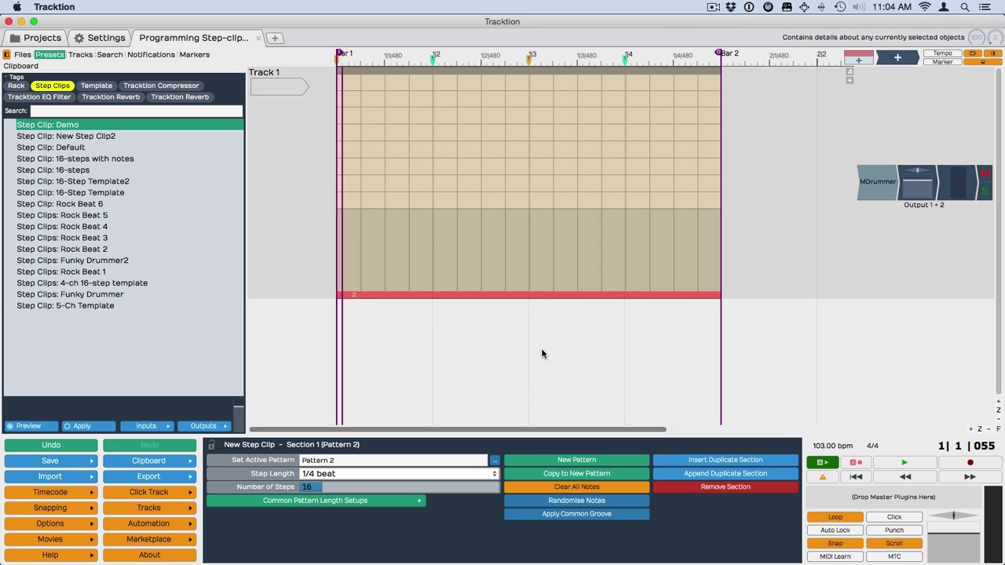
Create a preset from the empty clip with patterns included, adding the tag 'Template'.
left_click(531, 69)
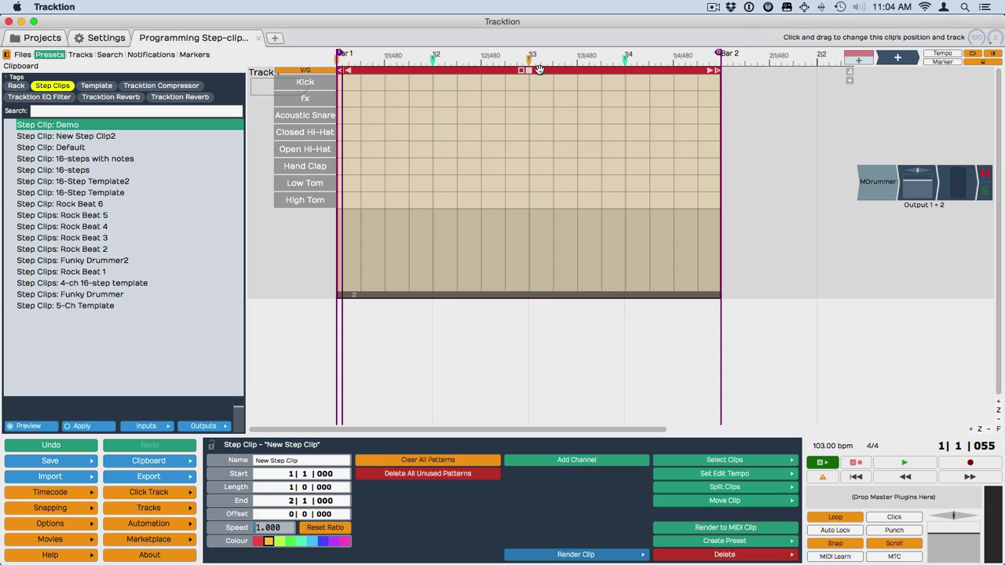
left_click(721, 541)
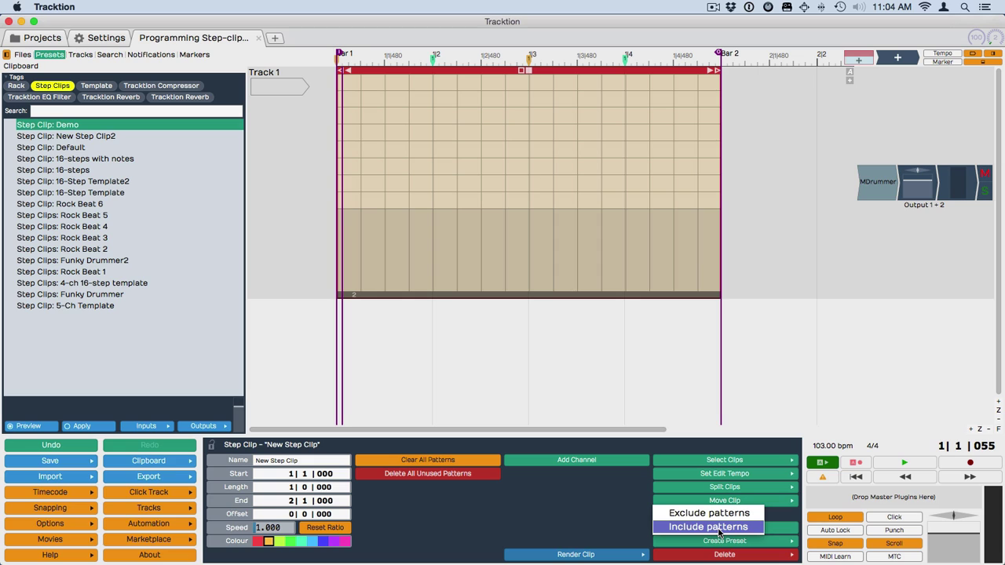
left_click(715, 527)
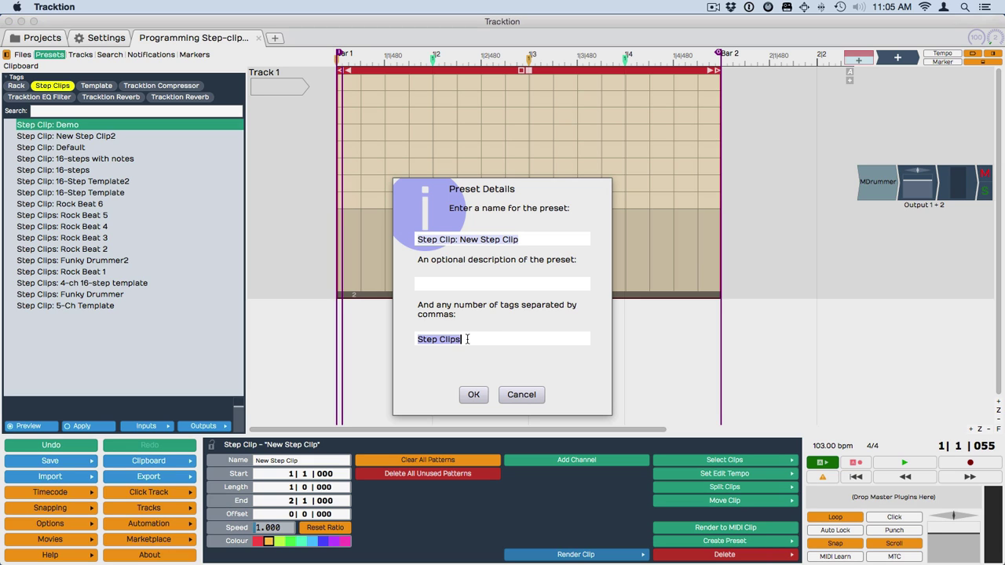
left_click(467, 339)
type(", Tem")
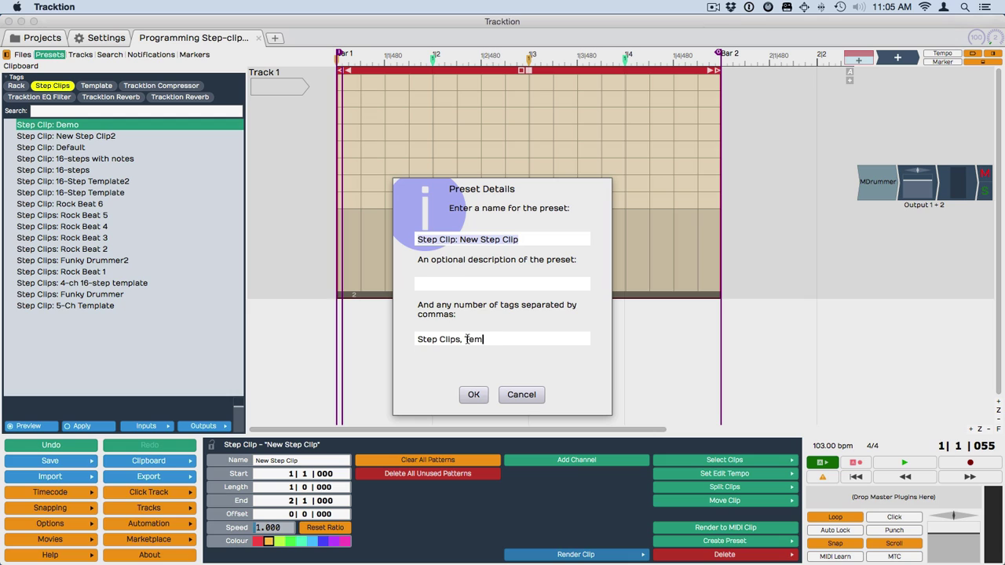
type("plate")
Name the preset 'Step Clip: 16-Step Drums' and confirm saving it.
left_click(523, 239)
key("alt+BackSpace")
key("alt+BackSpace")
key("alt+BackSpace")
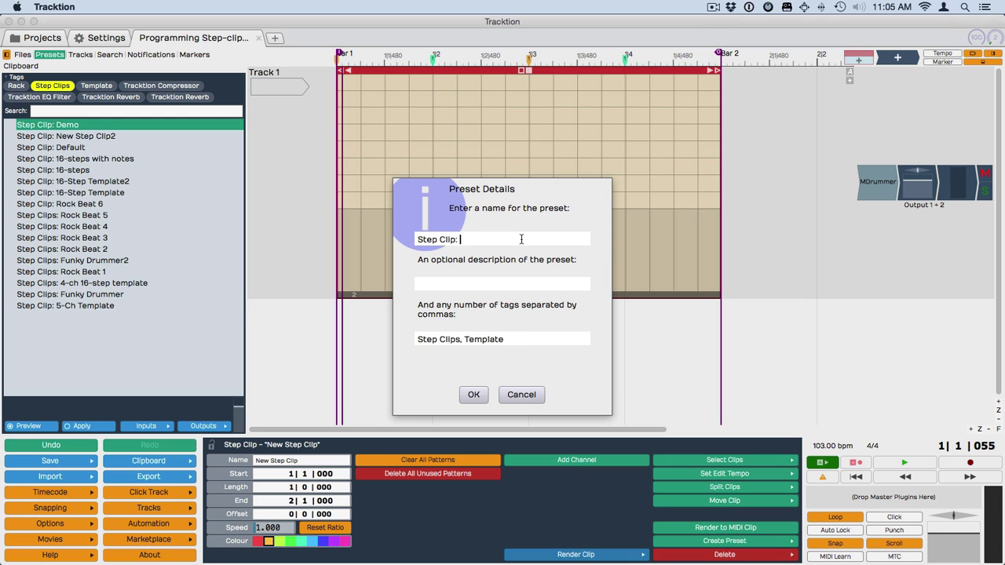
type("16-Step Drums")
left_click(473, 395)
mouse_move(395, 182)
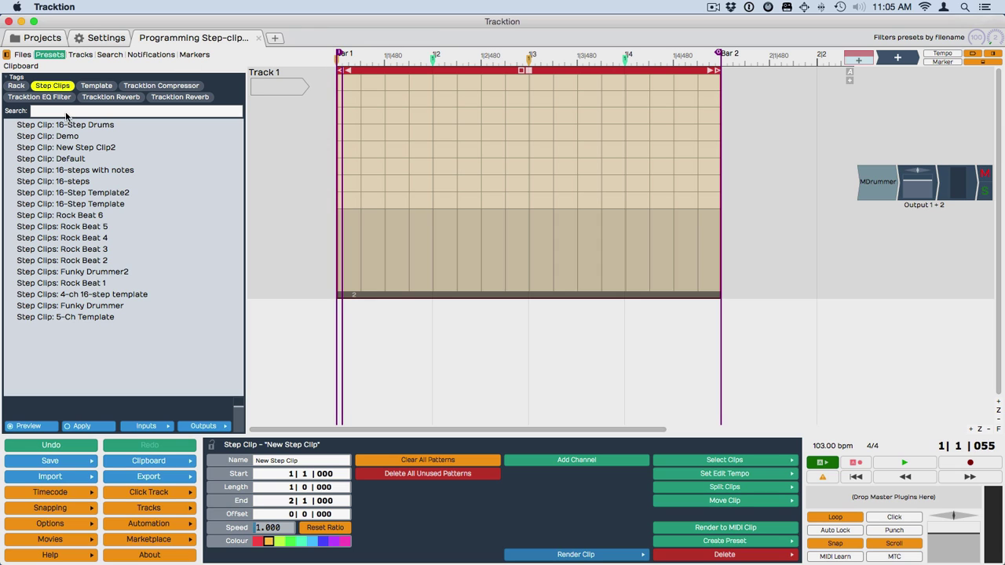
Filter presets by both Template and Step Clips tags, then select the clip's pattern bar.
left_click(66, 87)
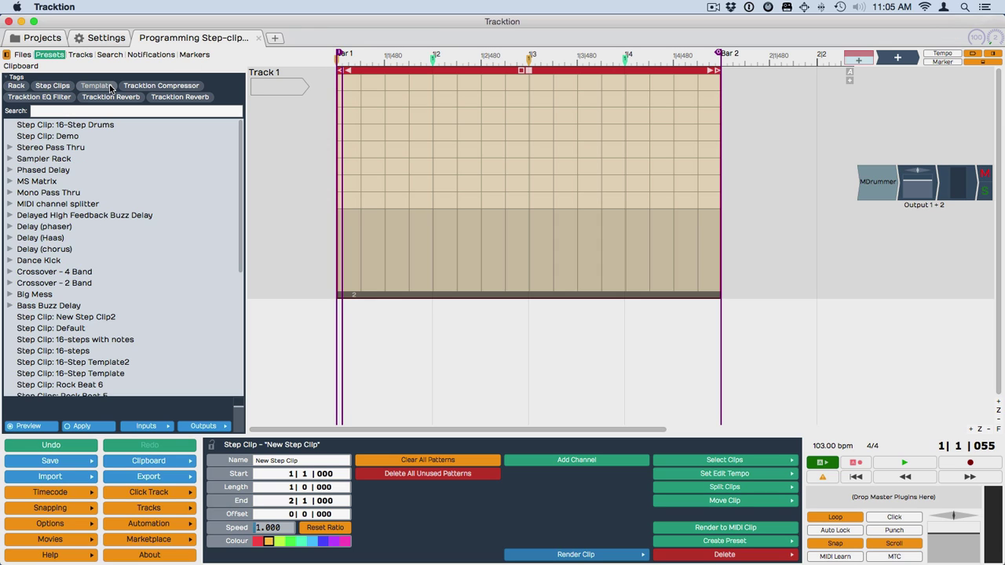
left_click(105, 86)
left_click(51, 86)
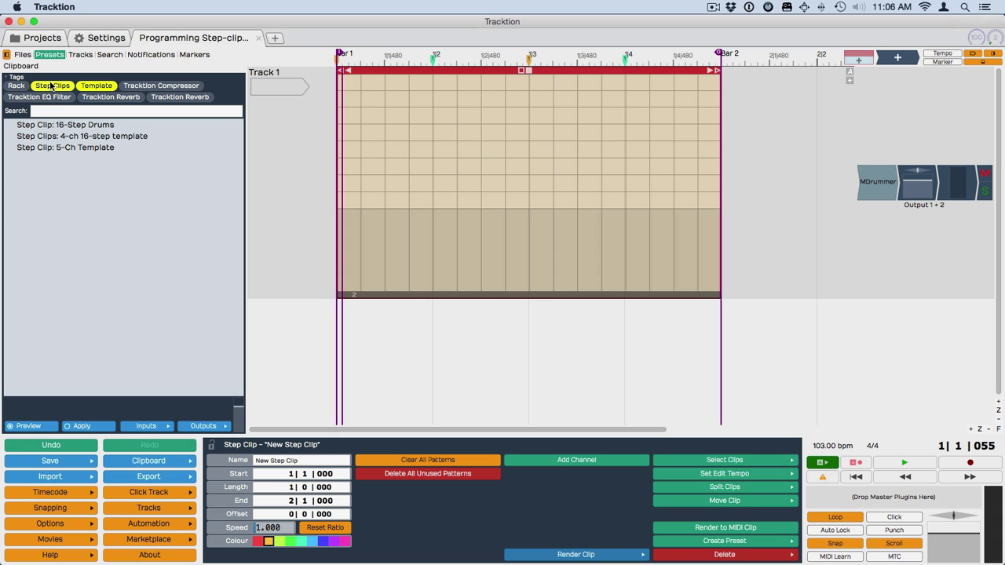
left_click(349, 295)
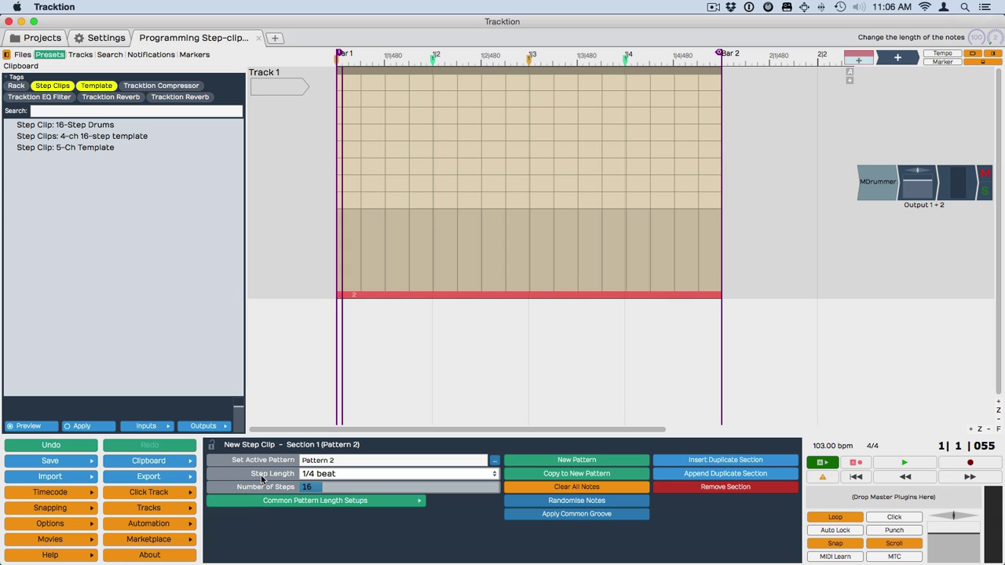